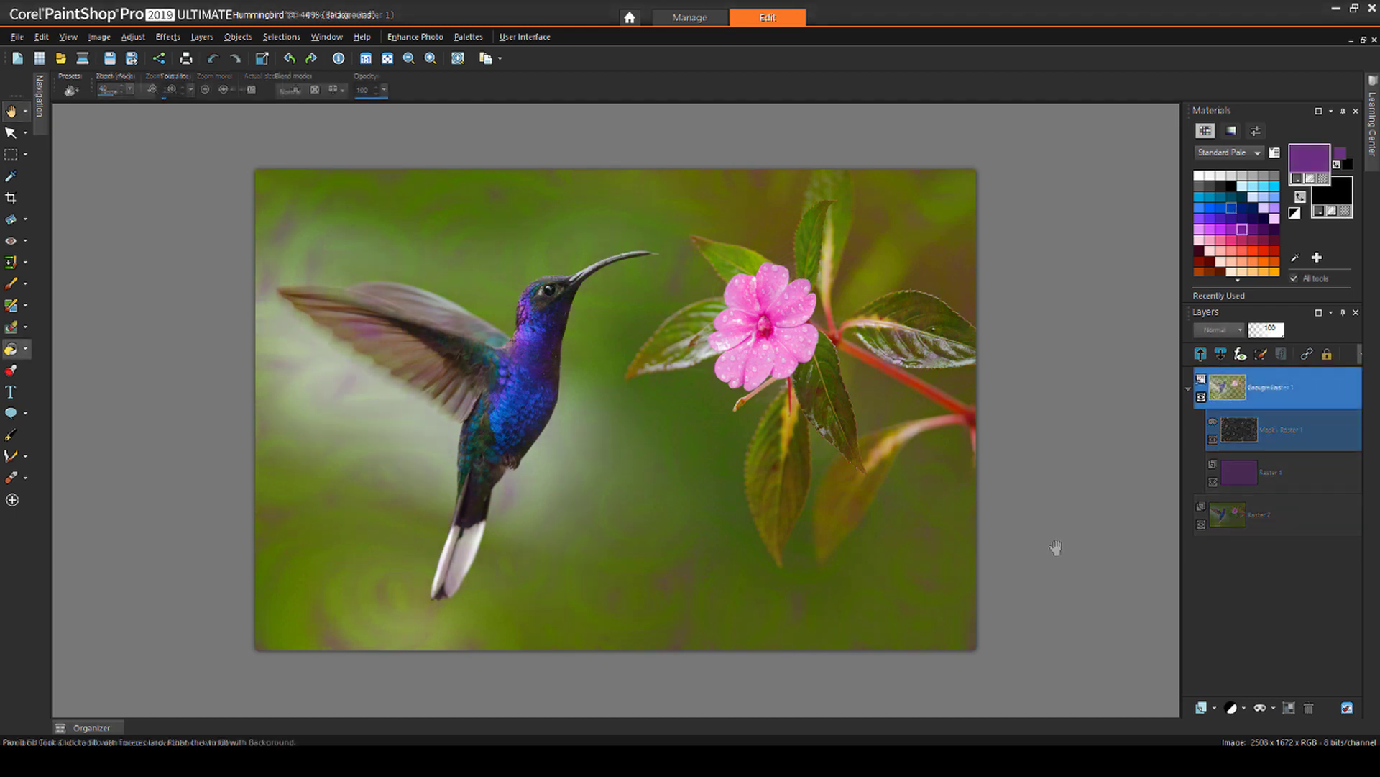
Step: Add a new raster layer and flood-fill it purple
{"action": "left_click", "coordinate": [1214, 707]}
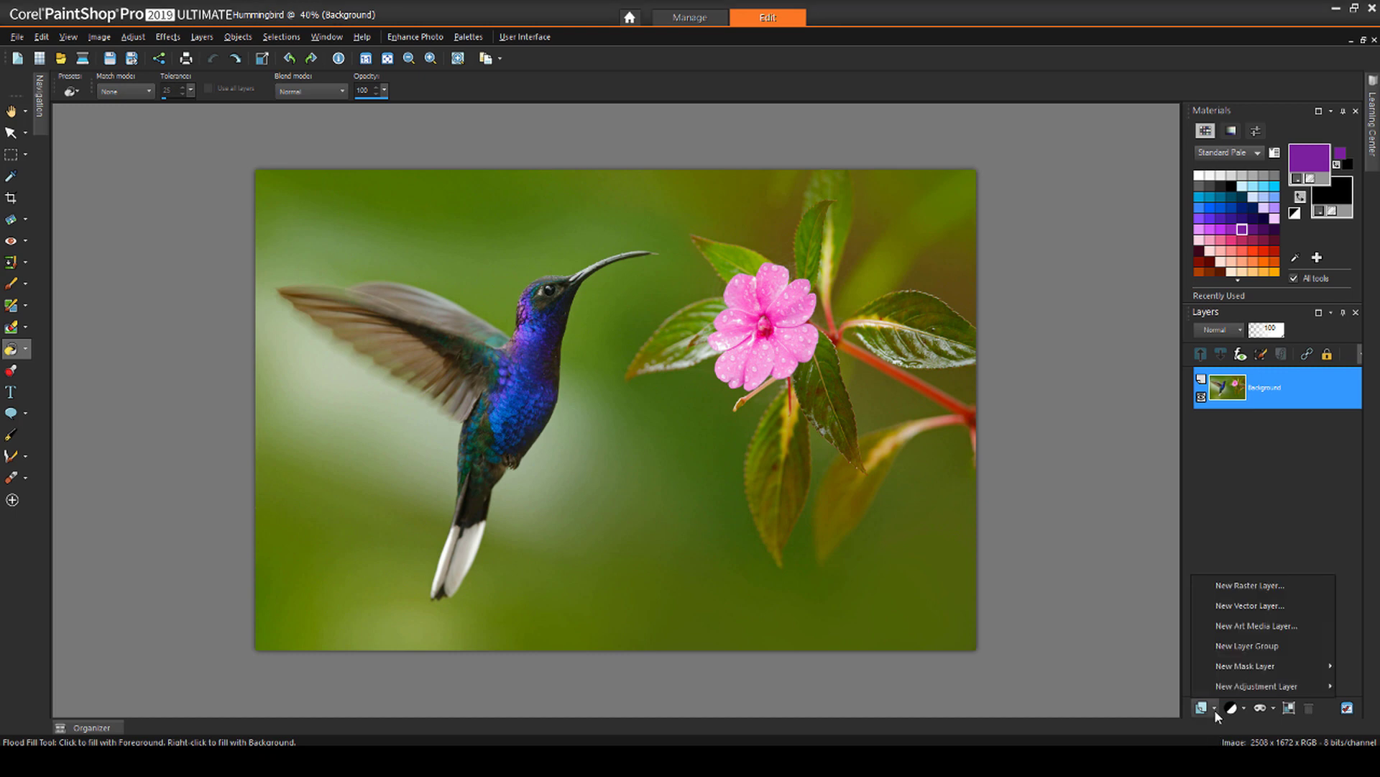
{"action": "left_click", "coordinate": [1226, 584]}
{"action": "left_click", "coordinate": [635, 523]}
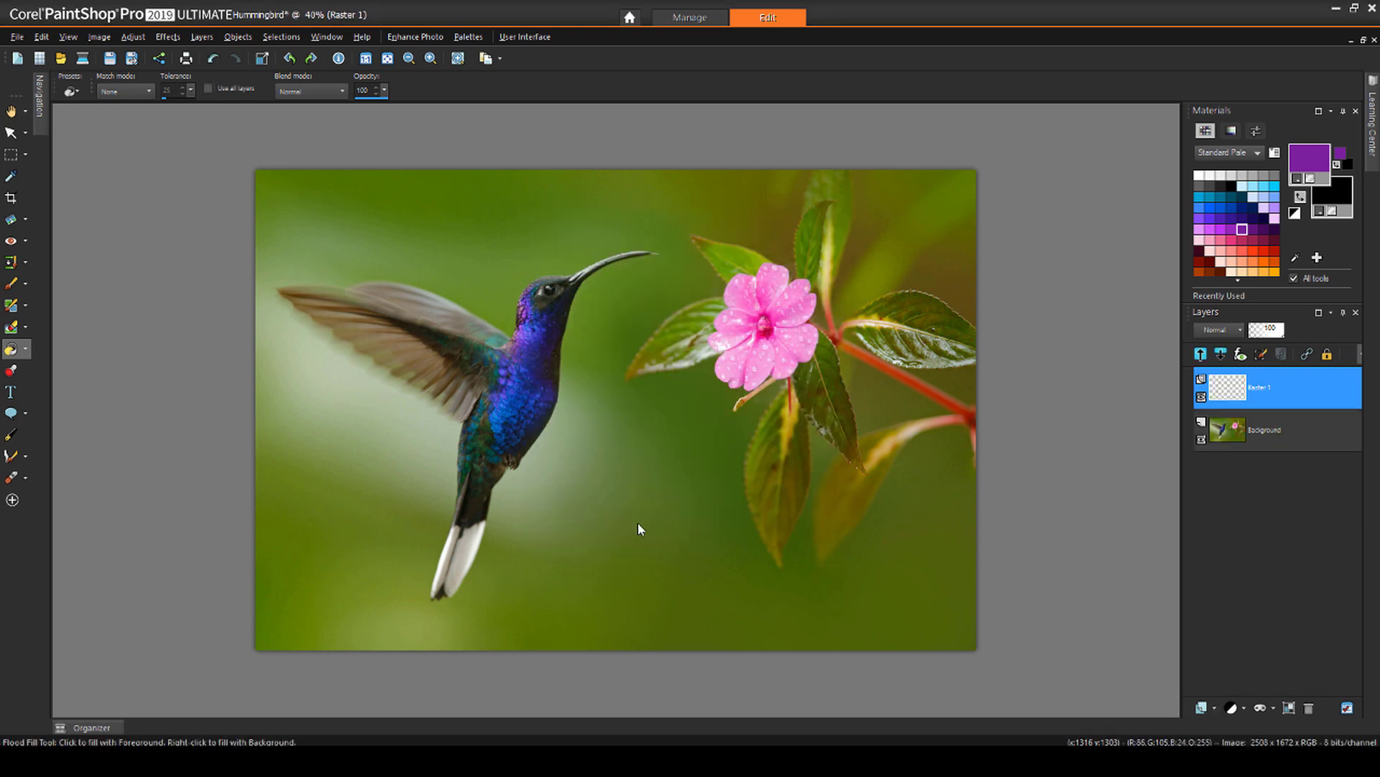
{"action": "left_click", "coordinate": [558, 410]}
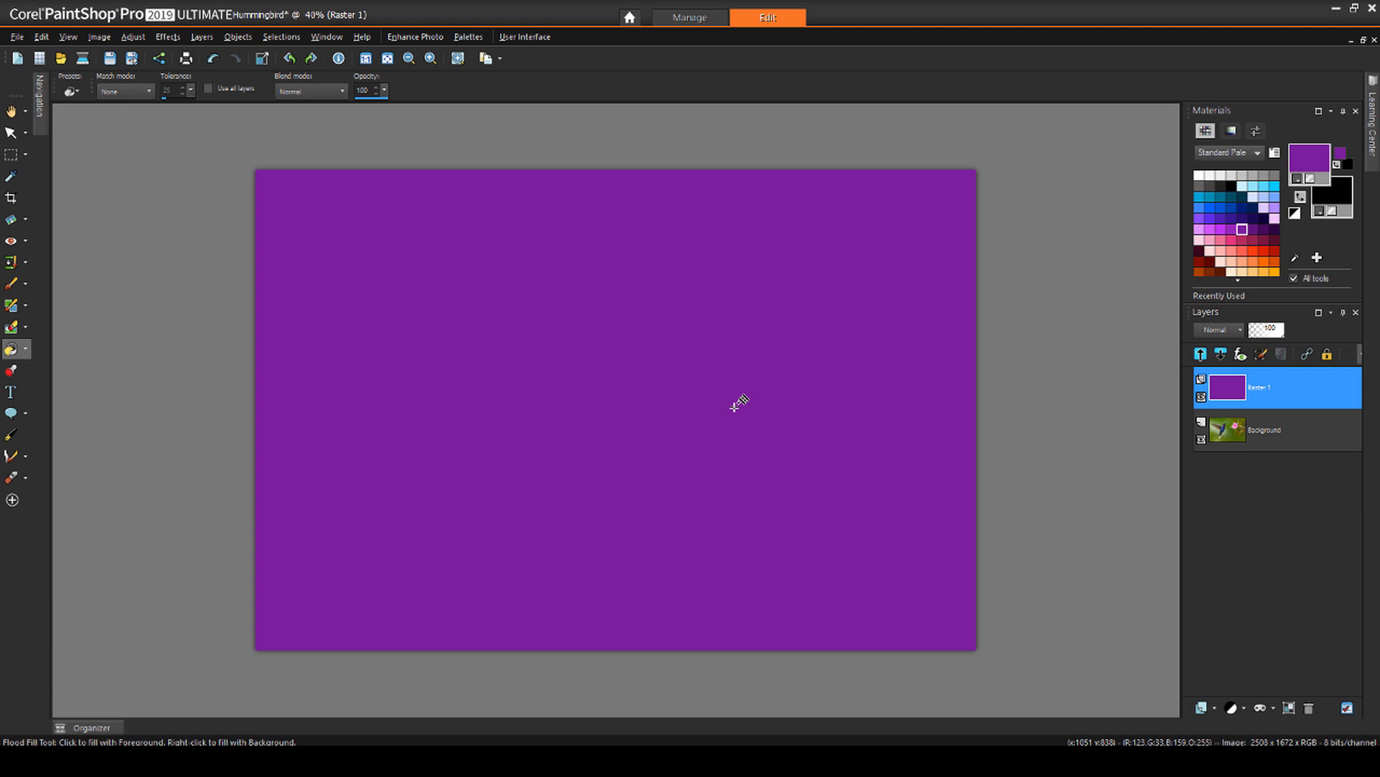
Step: Promote the Background to Raster 2, move the purple layer below it, and select Raster 2
{"action": "right_click", "coordinate": [1267, 388]}
{"action": "left_click", "coordinate": [1275, 527]}
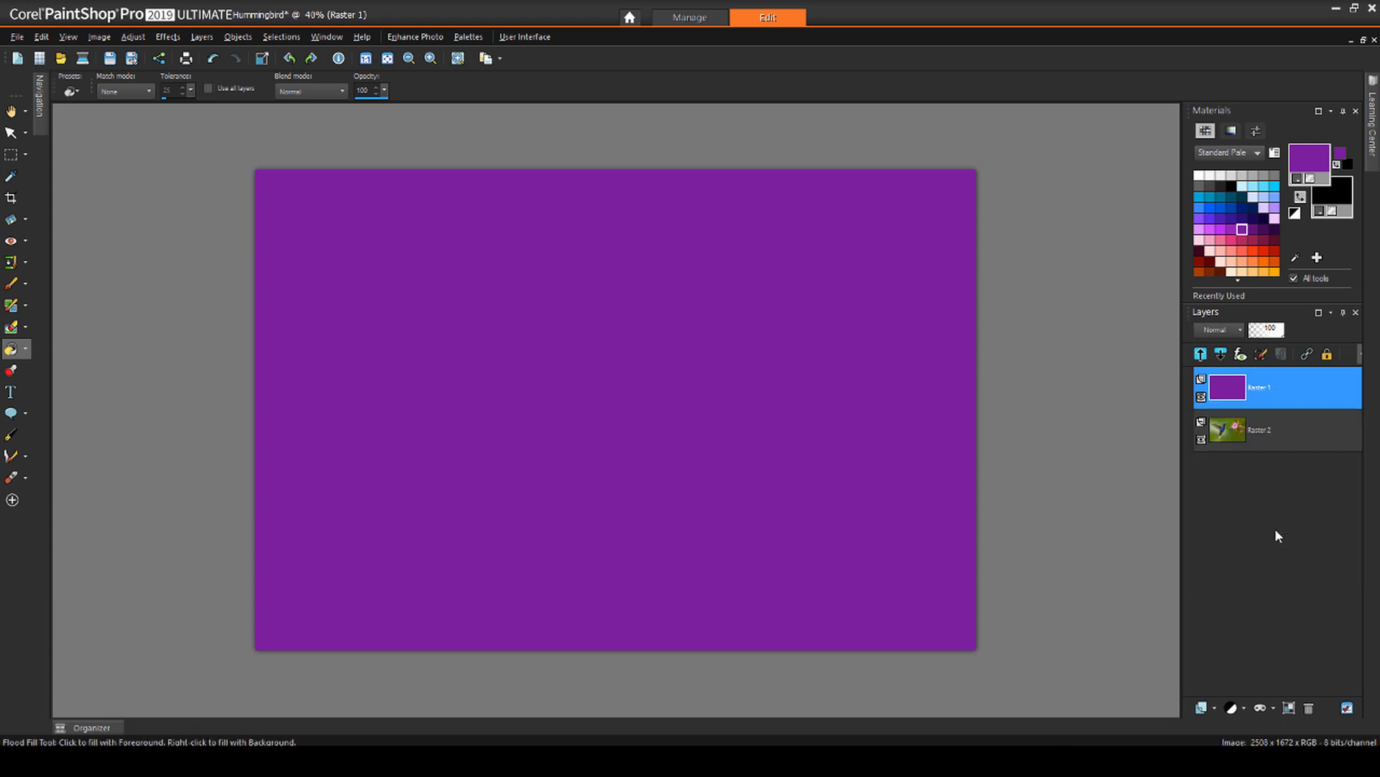
{"action": "left_click_drag", "start_coordinate": [1258, 388], "coordinate": [1270, 468]}
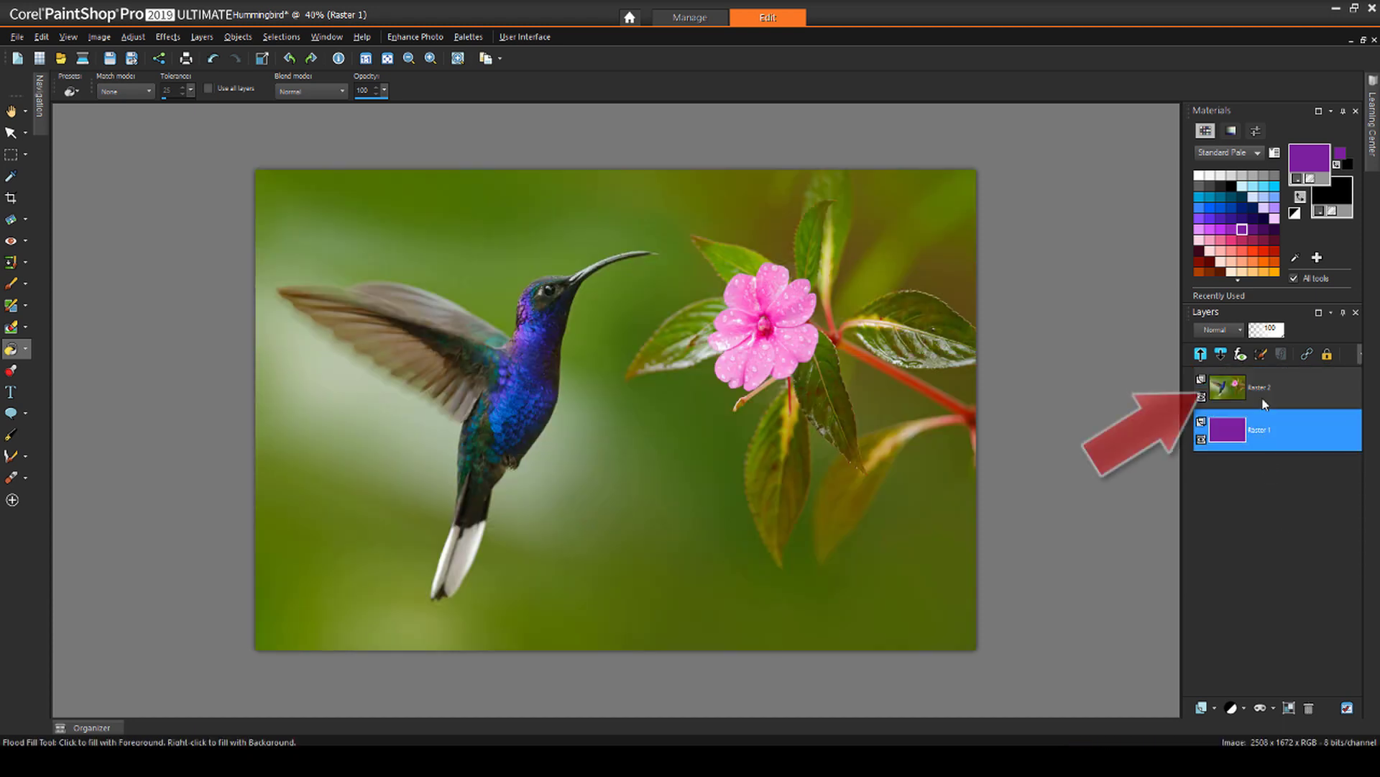
{"action": "left_click", "coordinate": [1264, 392]}
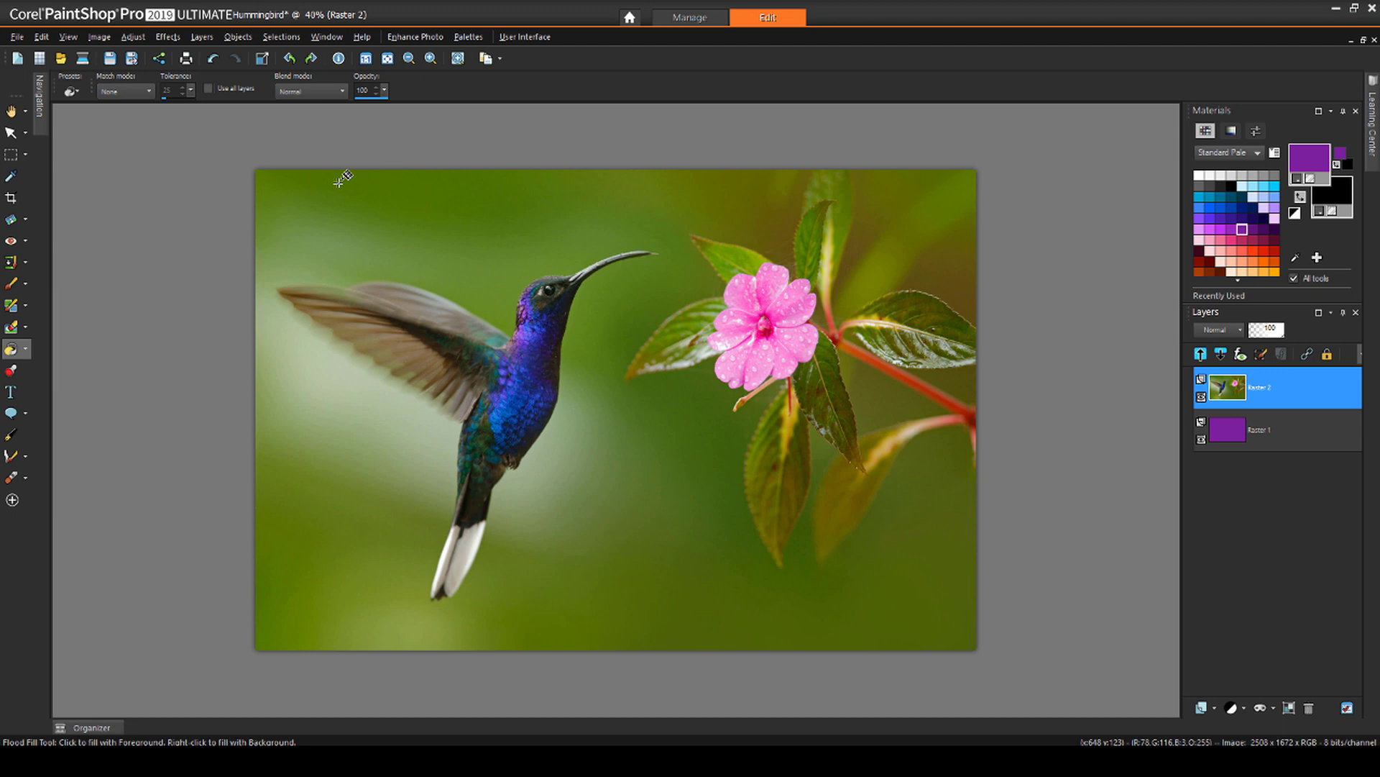
Step: Choose Mask 054 in Load Mask From Disk, previewing it over transparency and black
{"action": "left_click", "coordinate": [207, 39]}
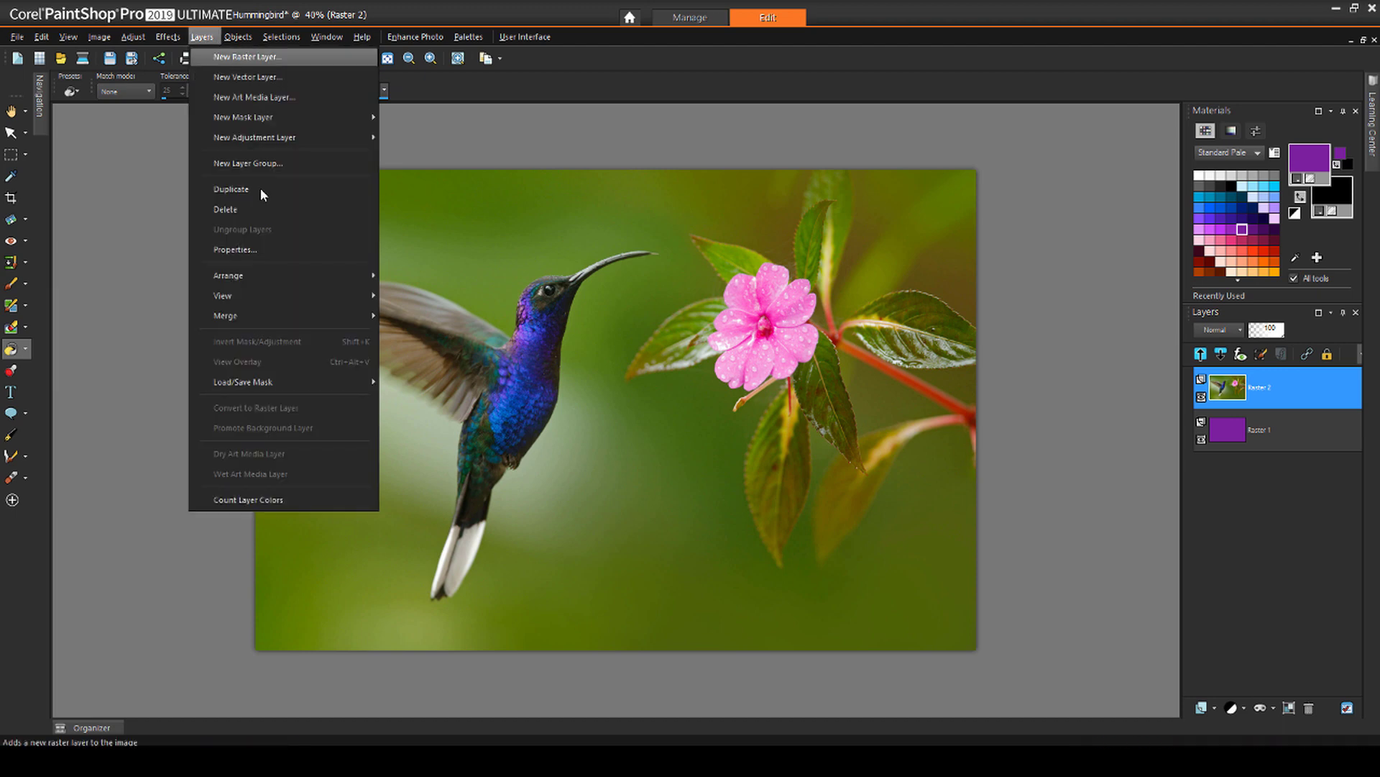
{"action": "mouse_move", "coordinate": [244, 382]}
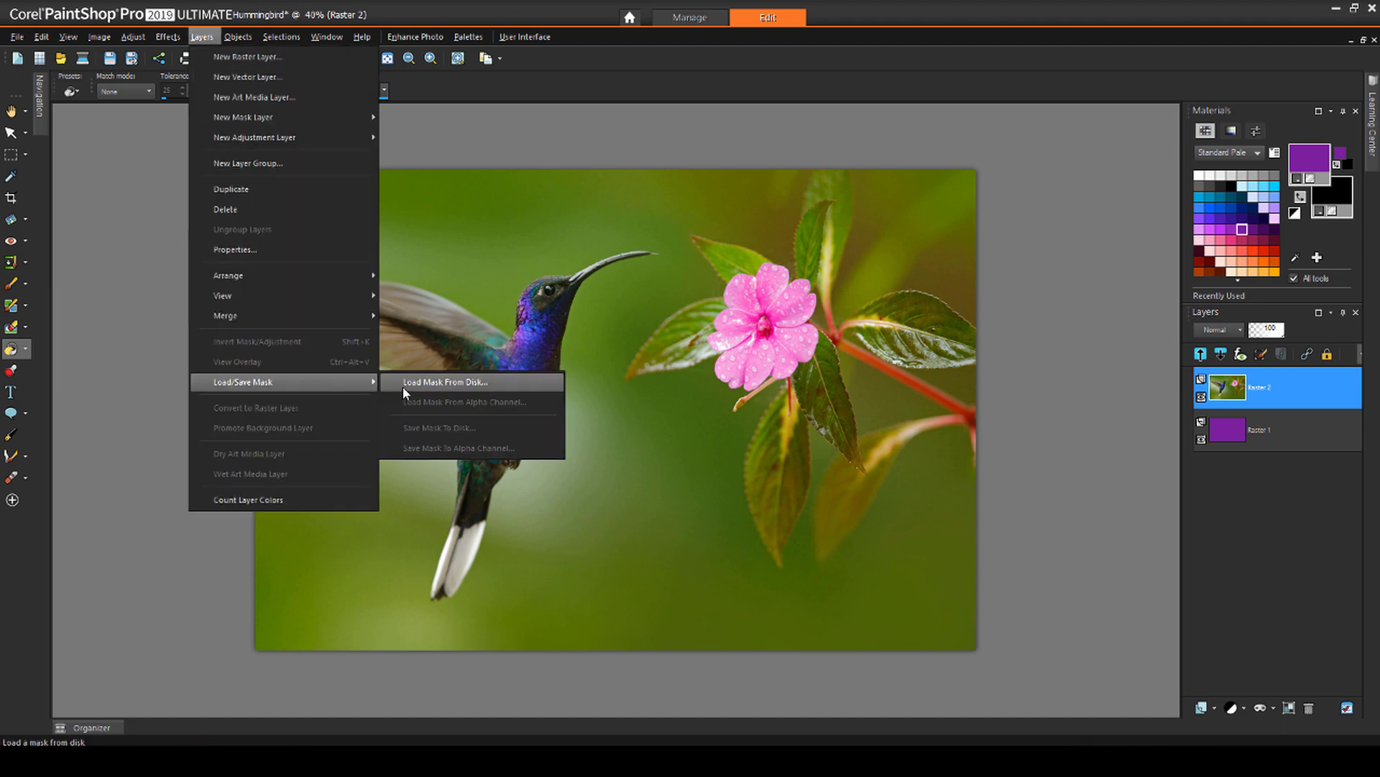
{"action": "left_click", "coordinate": [403, 388]}
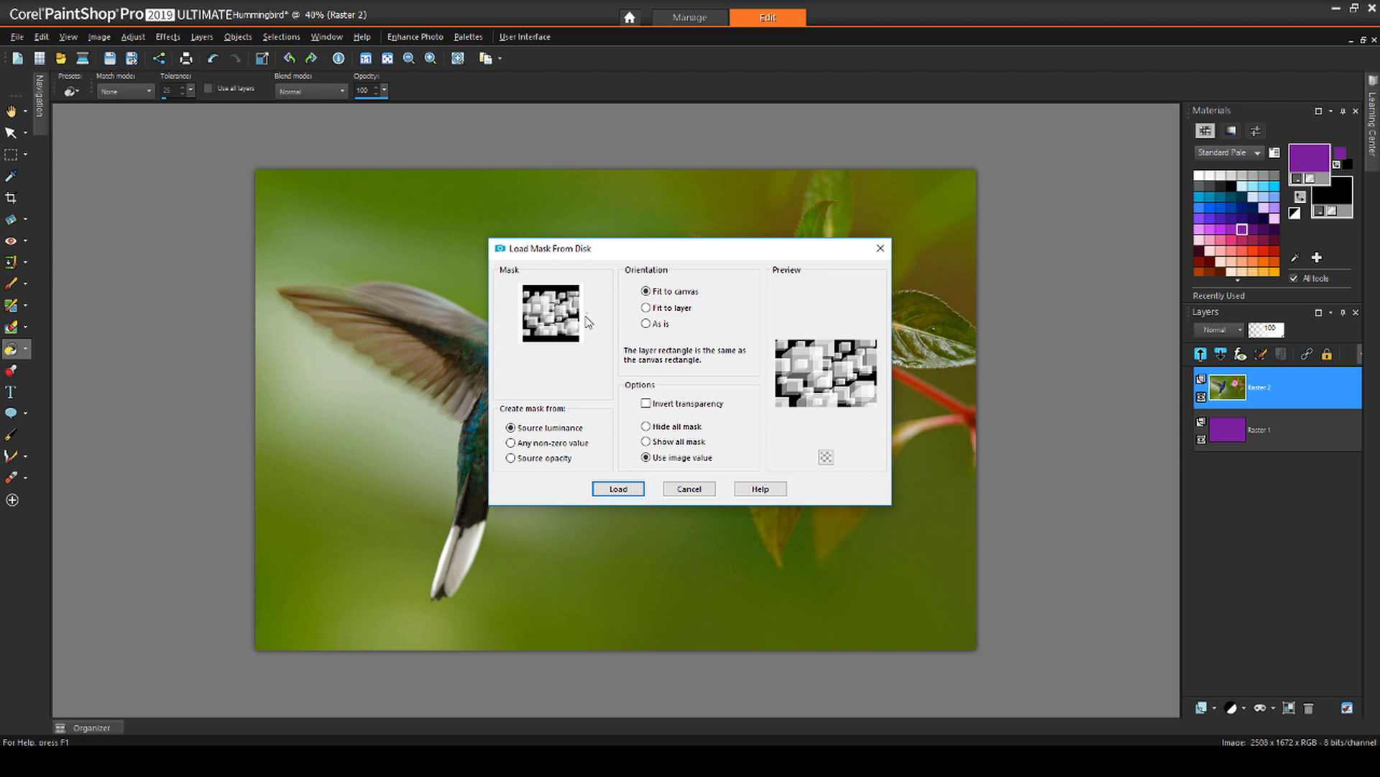
{"action": "left_click", "coordinate": [588, 324]}
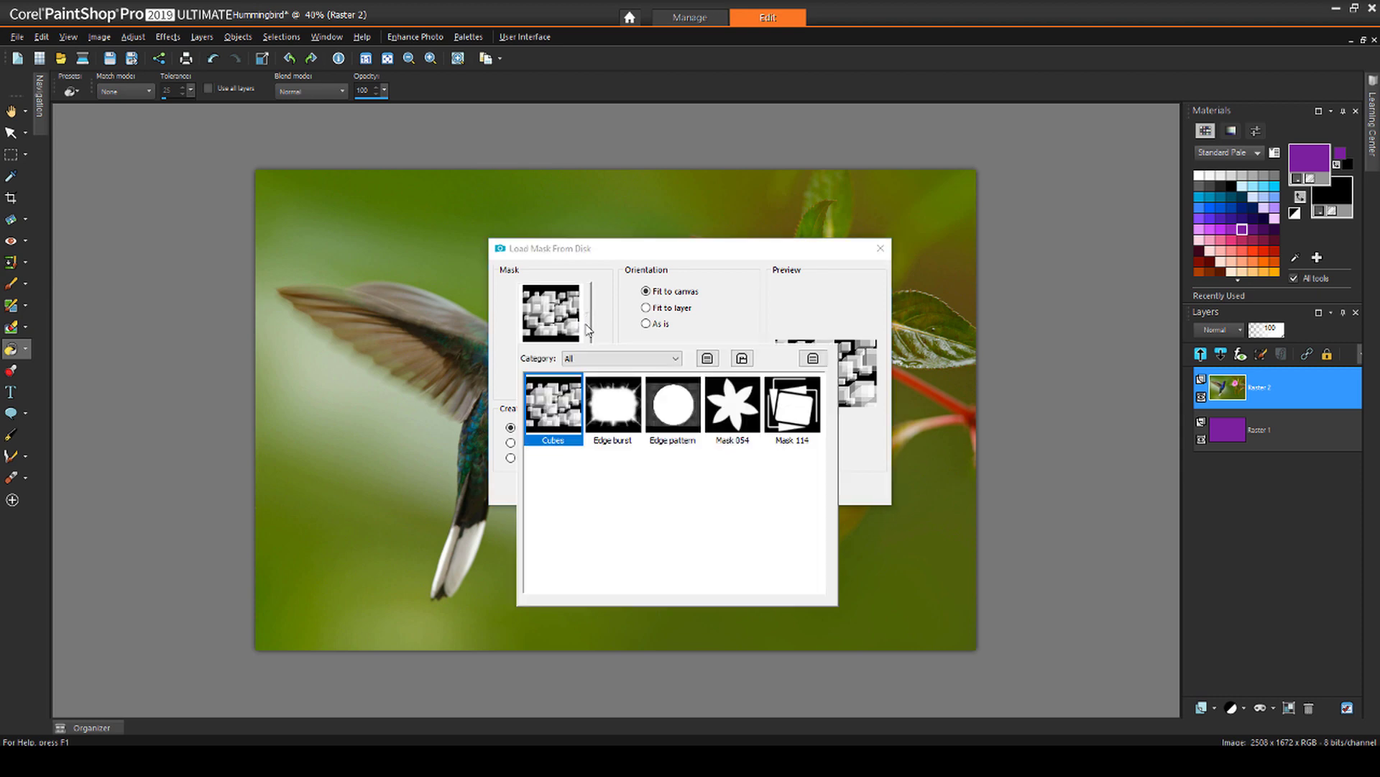
{"action": "left_click", "coordinate": [746, 407]}
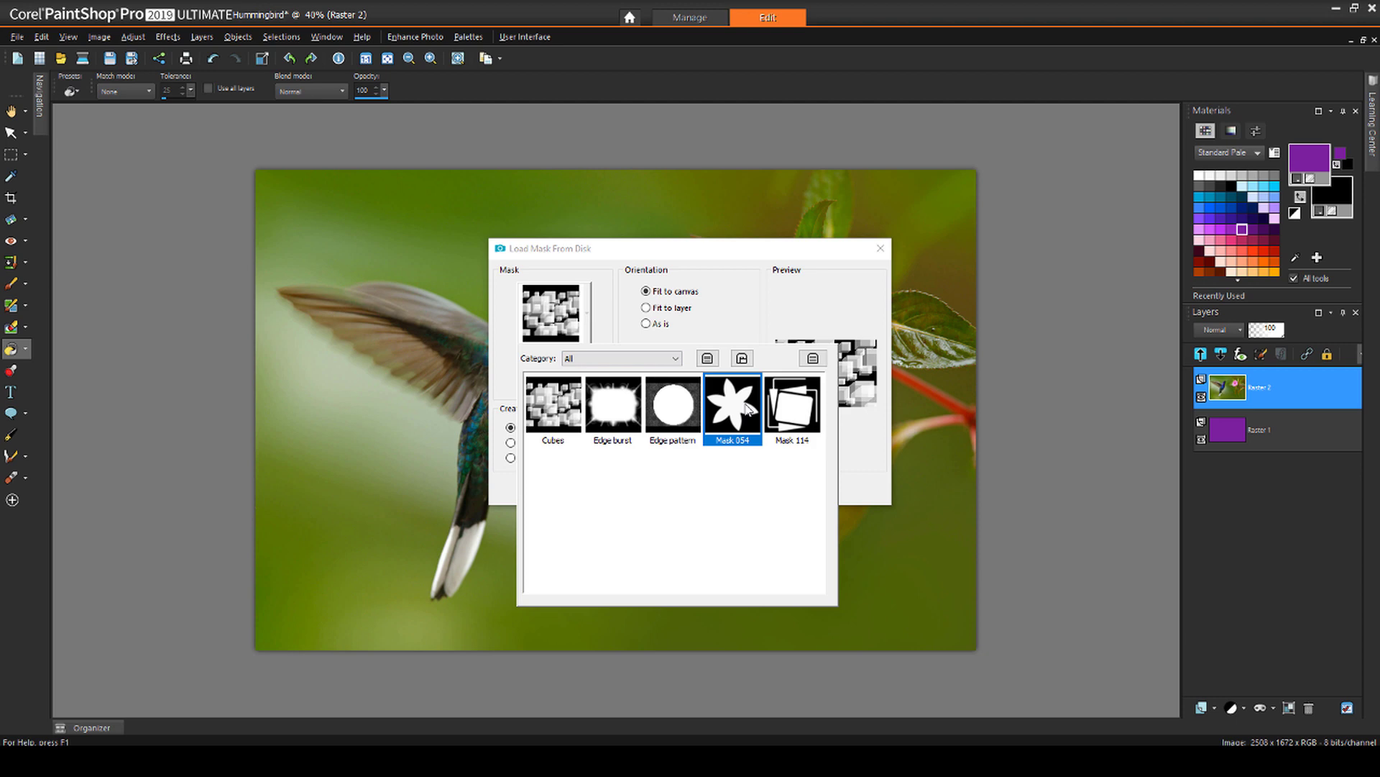
{"action": "left_click", "coordinate": [748, 409]}
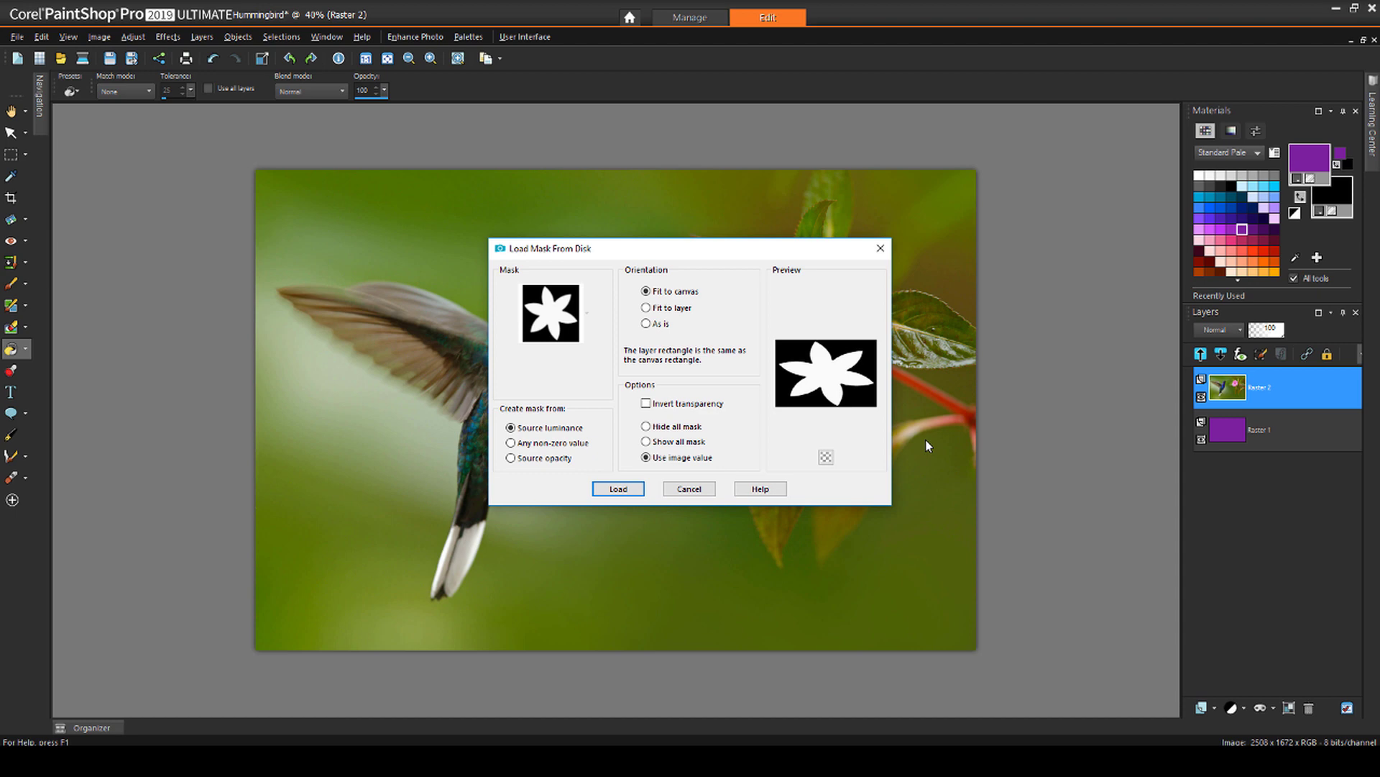
{"action": "left_click", "coordinate": [826, 456]}
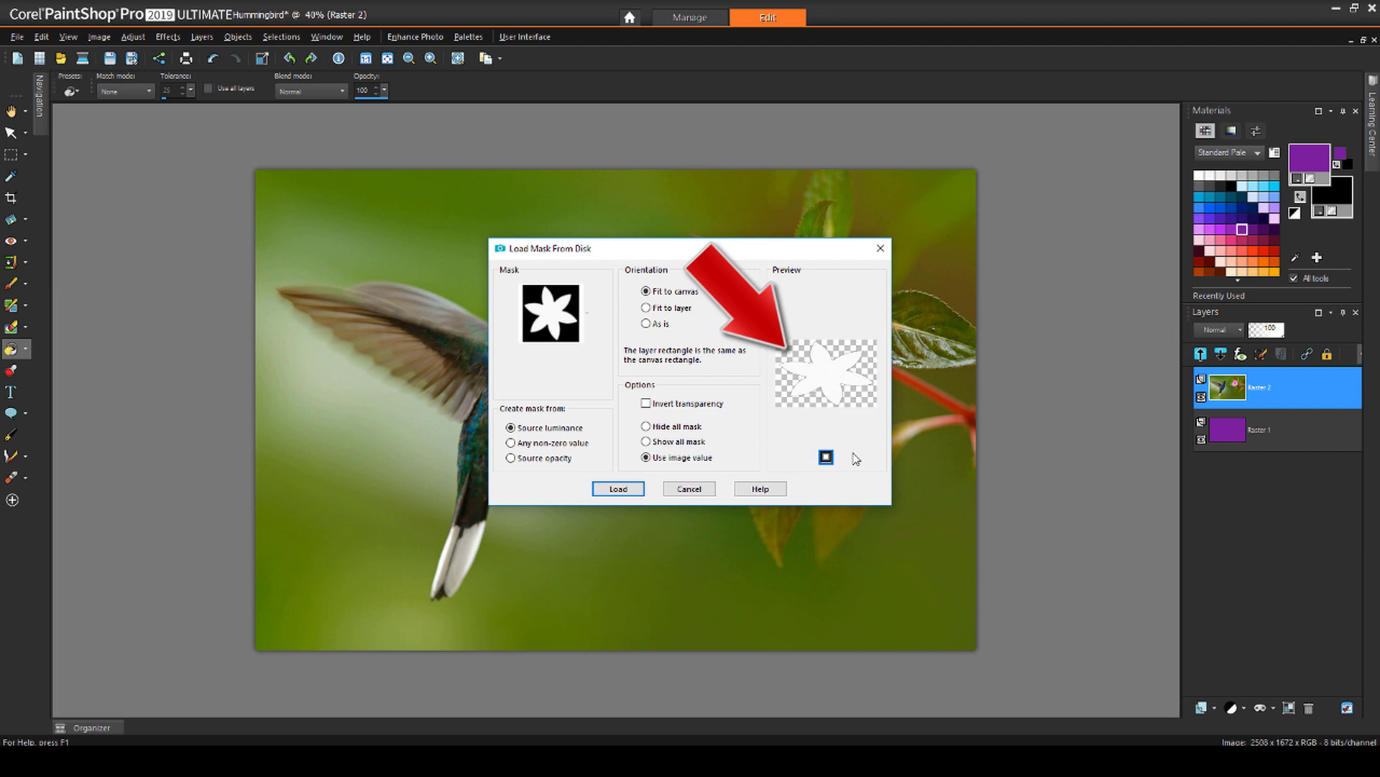
{"action": "left_click", "coordinate": [825, 458]}
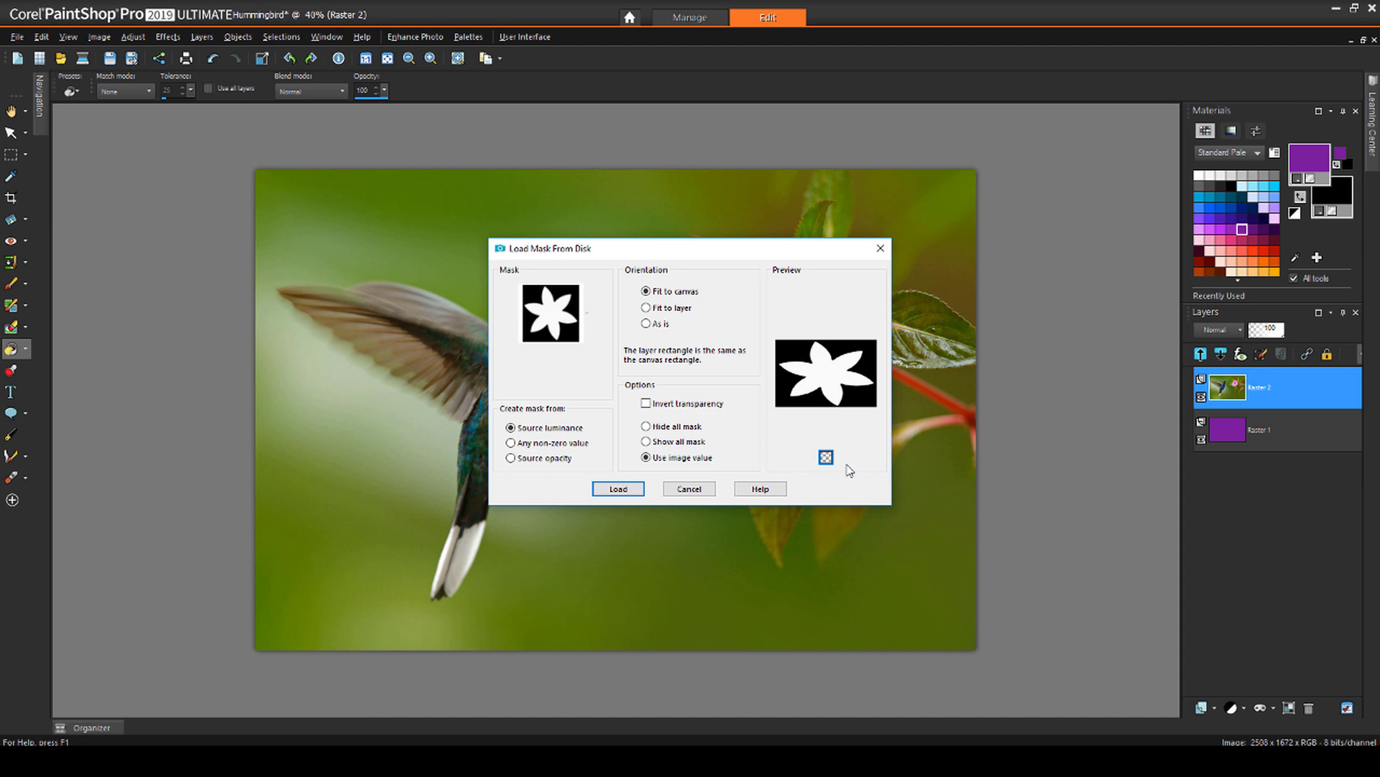
Step: Load the Mask 054 flower mask onto the hummingbird layer, then hide and reshow it
{"action": "left_click", "coordinate": [619, 488]}
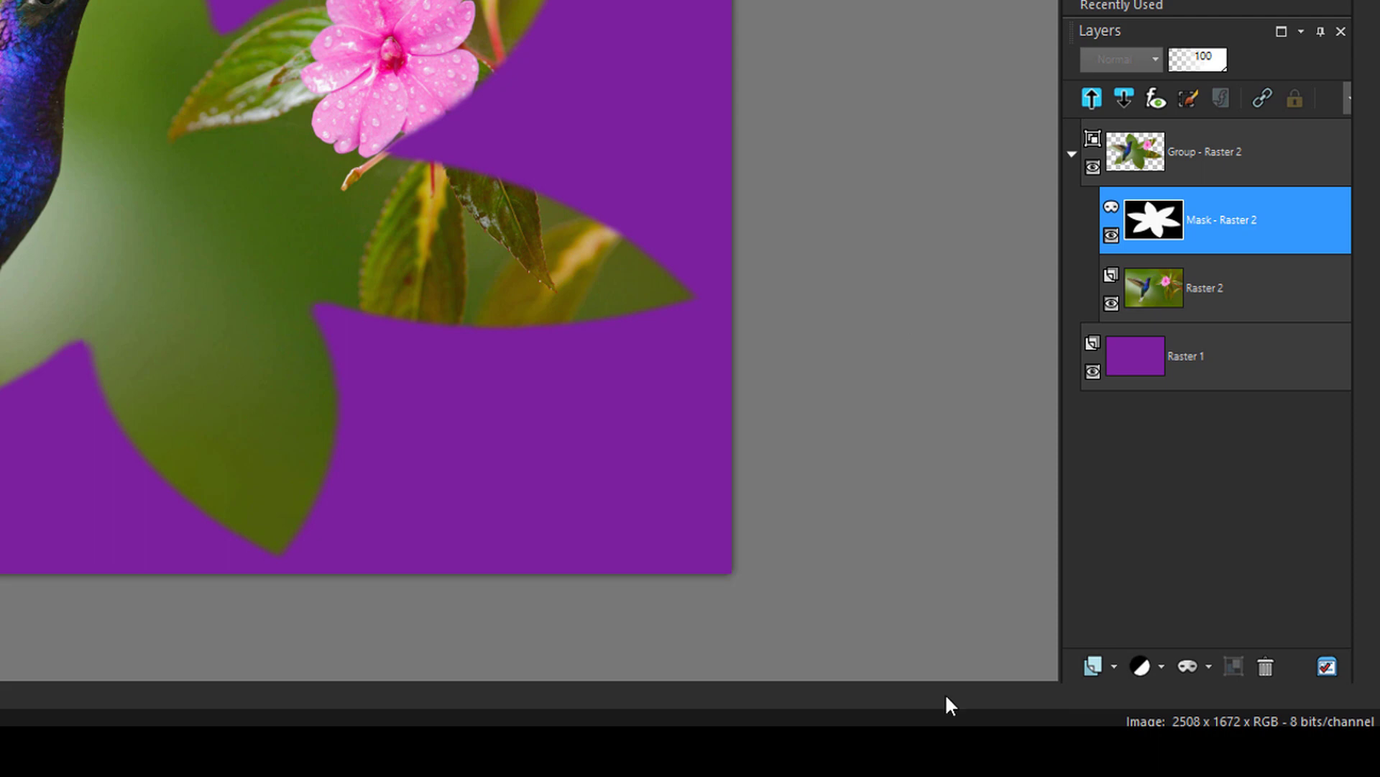
{"action": "left_click", "coordinate": [1111, 237]}
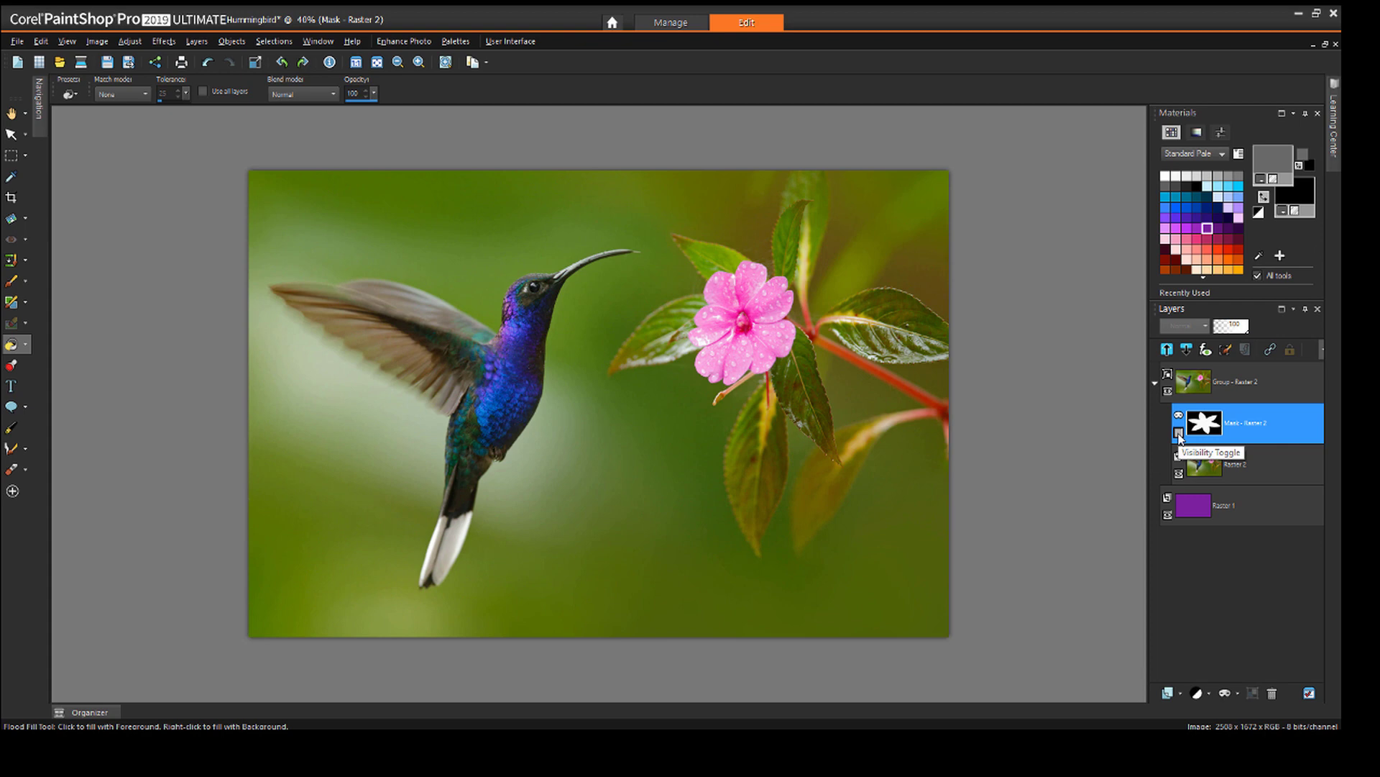
{"action": "left_click", "coordinate": [1180, 433]}
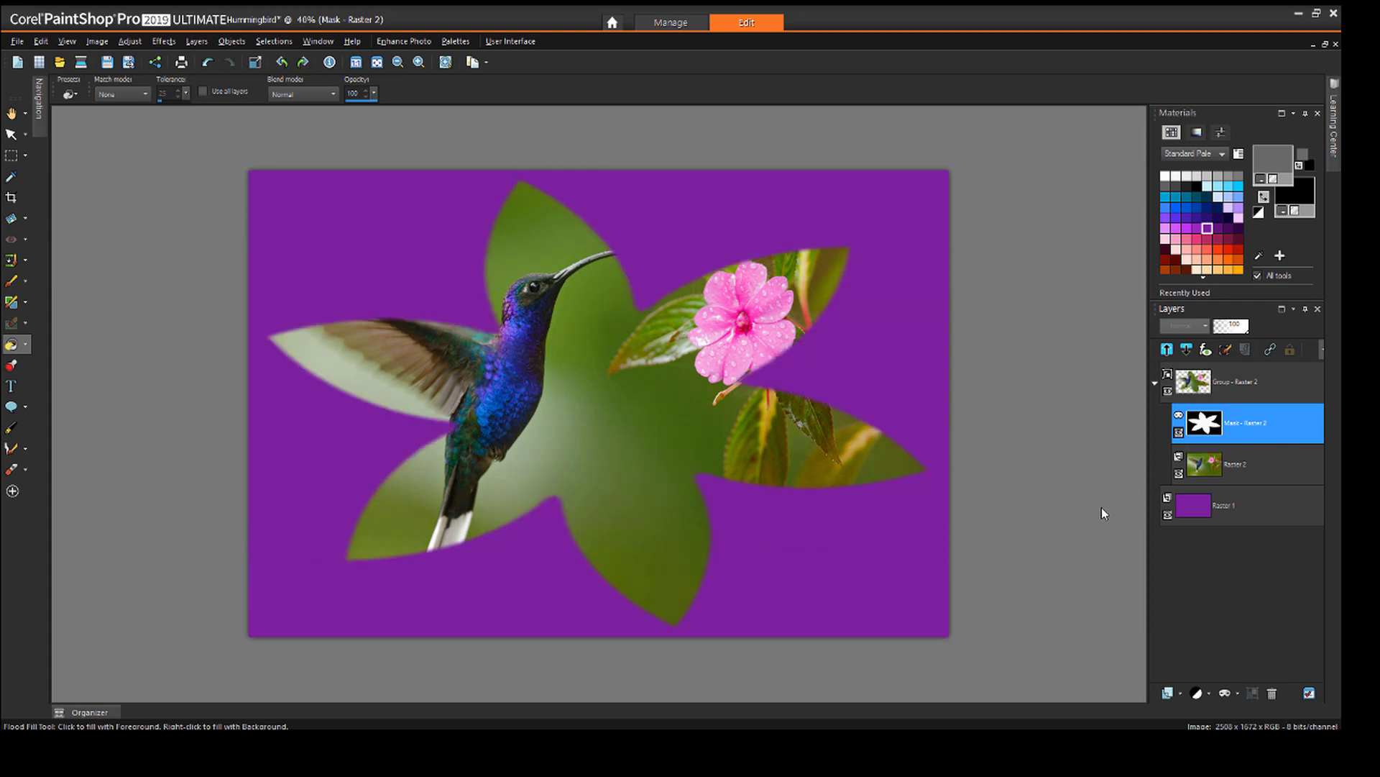
Step: Undo the mask and reload the flower mask with Orientation set to As is
{"action": "key", "text": "ctrl+z"}
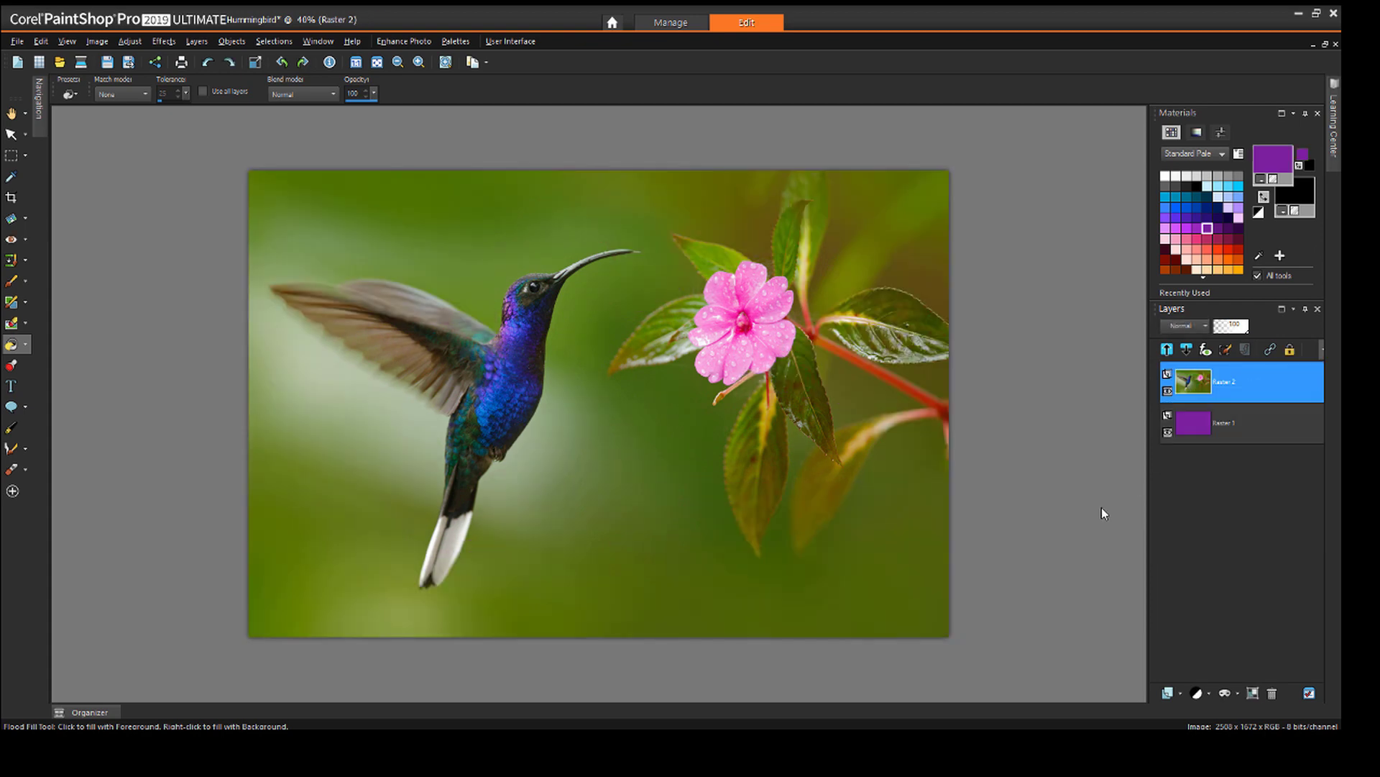
{"action": "left_click", "coordinate": [196, 41]}
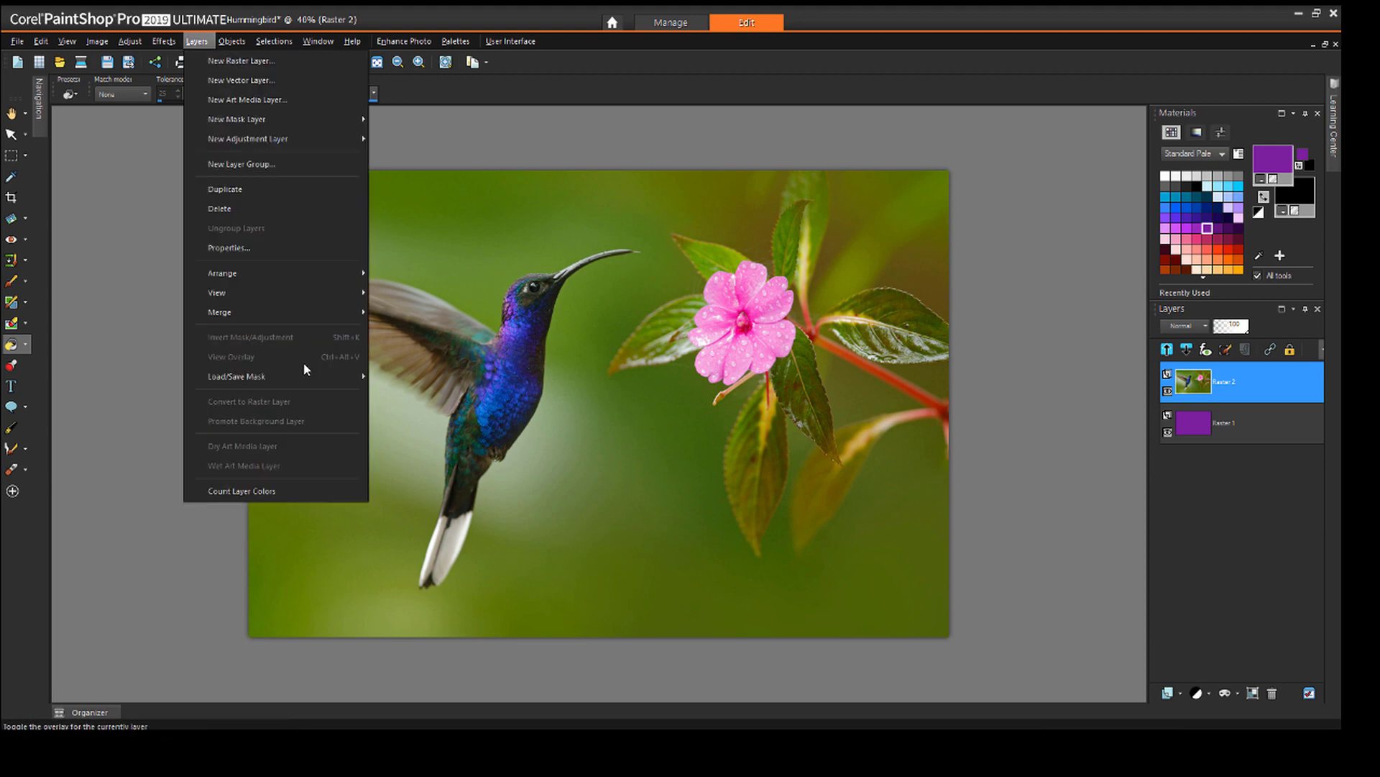
{"action": "mouse_move", "coordinate": [237, 375]}
{"action": "left_click", "coordinate": [417, 377]}
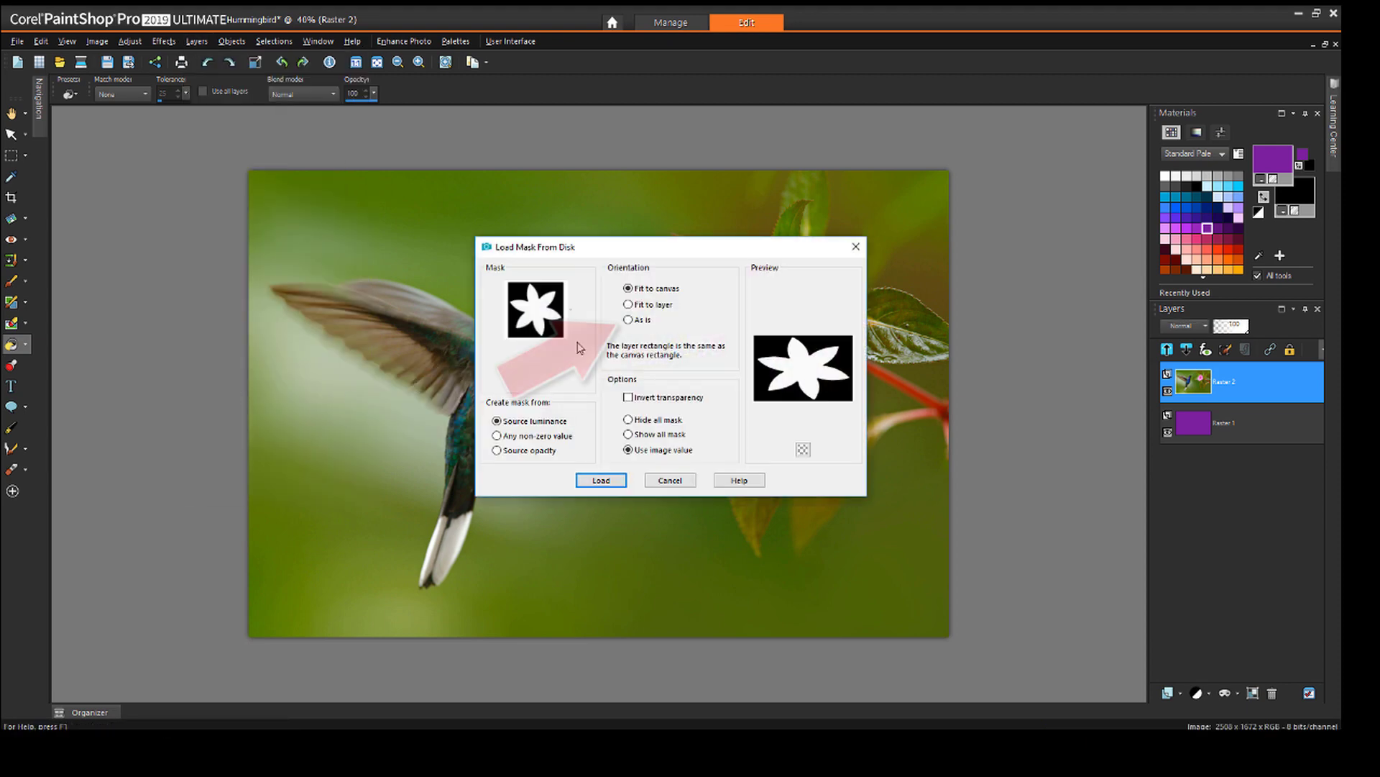
{"action": "left_click", "coordinate": [633, 320]}
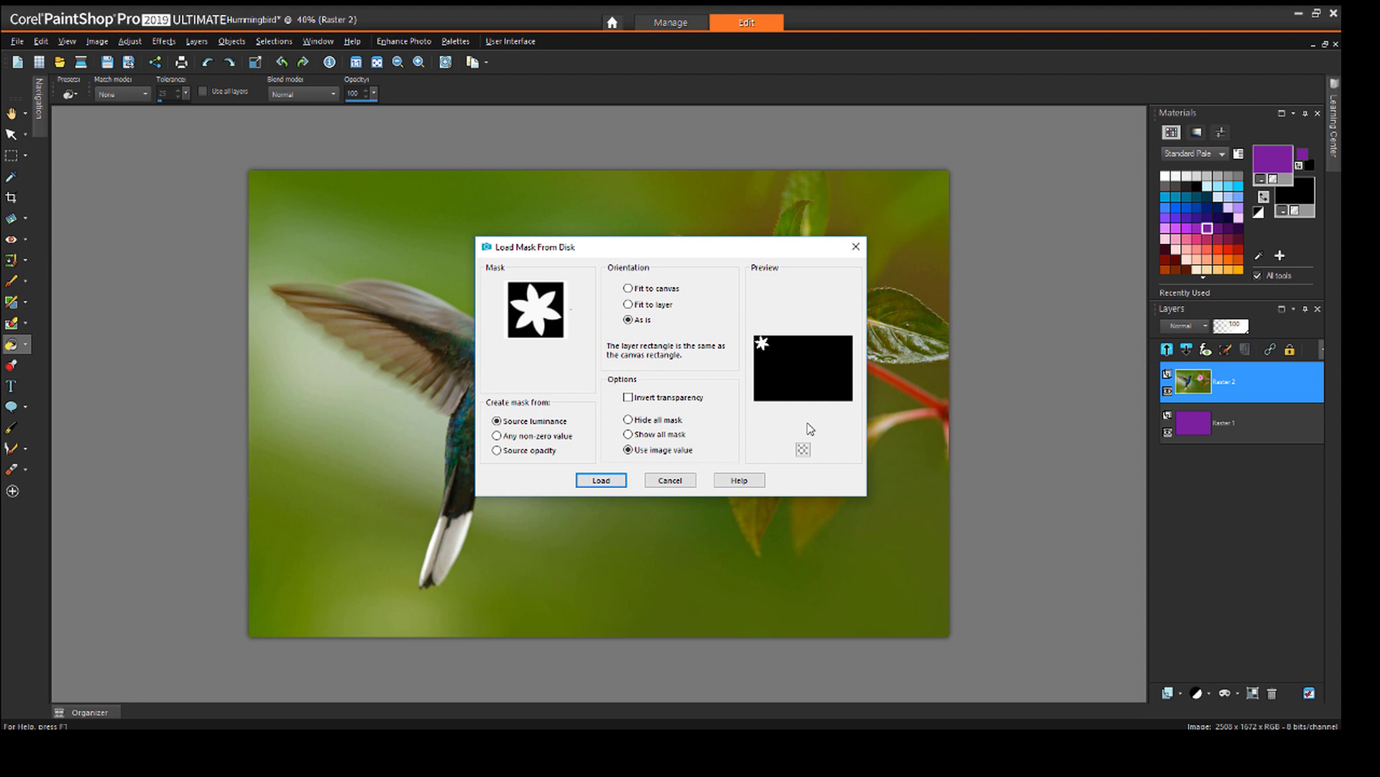
{"action": "left_click", "coordinate": [599, 480]}
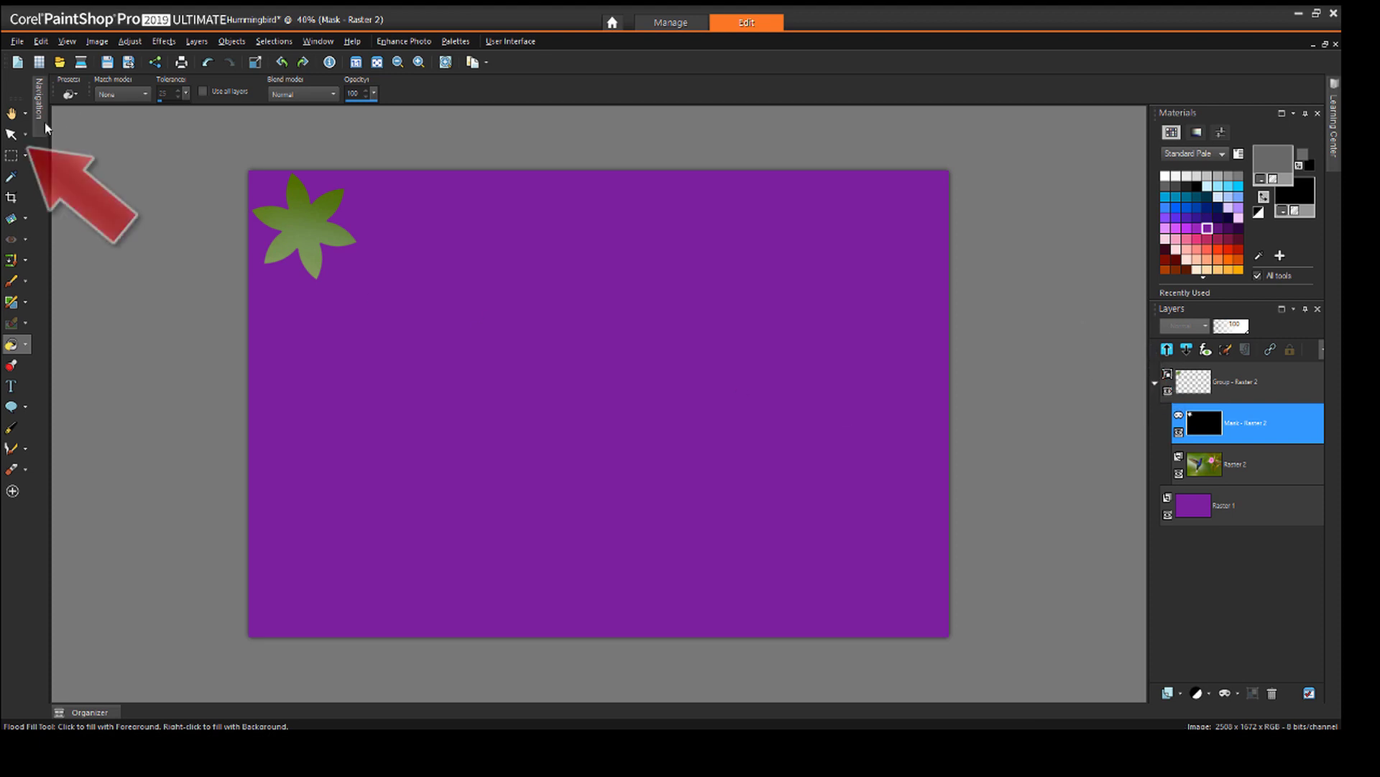
Step: With the Pick tool, enlarge the flower mask and rotate it about 23° clockwise
{"action": "left_click", "coordinate": [11, 134]}
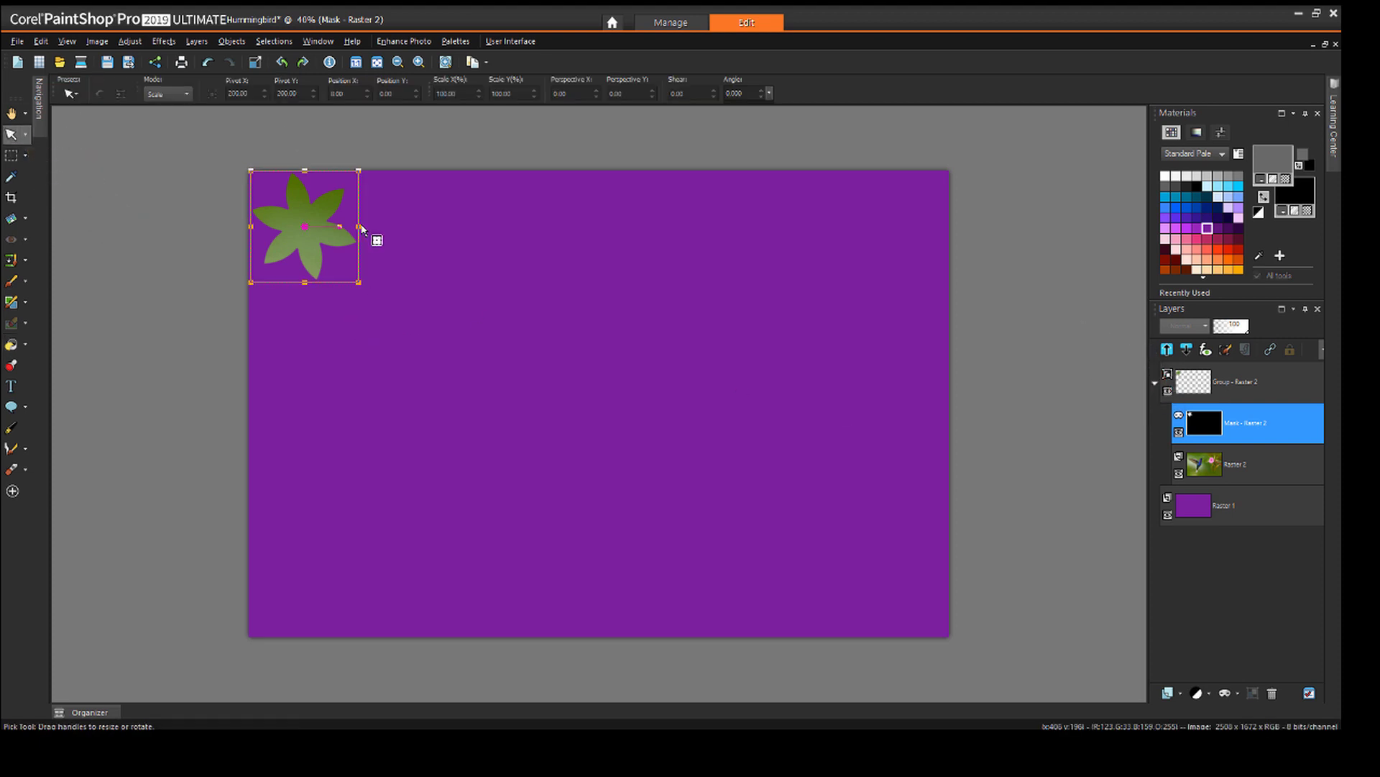
{"action": "left_click_drag", "start_coordinate": [358, 227], "coordinate": [906, 227]}
{"action": "left_click_drag", "start_coordinate": [578, 282], "coordinate": [578, 596]}
{"action": "mouse_move", "coordinate": [577, 383]}
{"action": "left_mouse_down"}
{"action": "mouse_move", "coordinate": [588, 399]}
{"action": "mouse_move", "coordinate": [1016, 465]}
{"action": "left_mouse_up"}
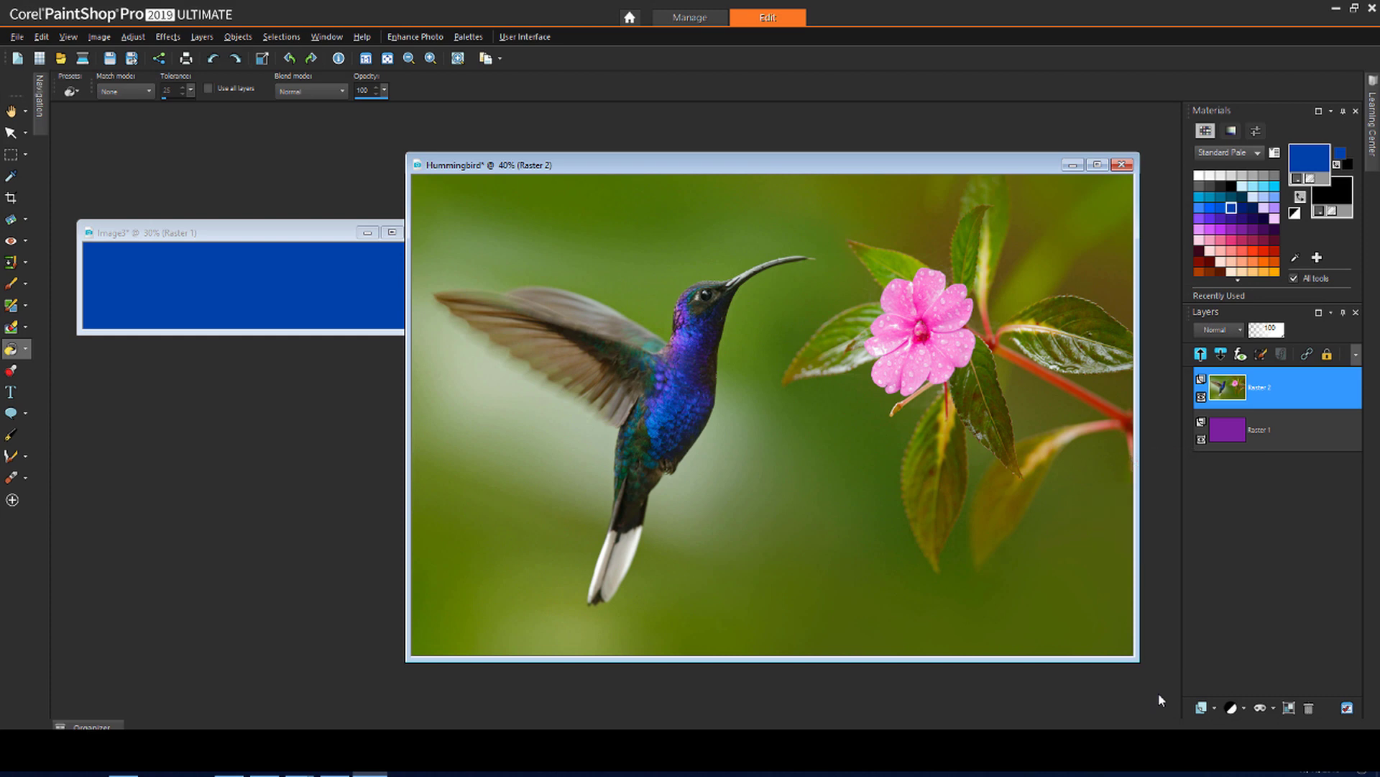
{"action": "left_click", "coordinate": [314, 236]}
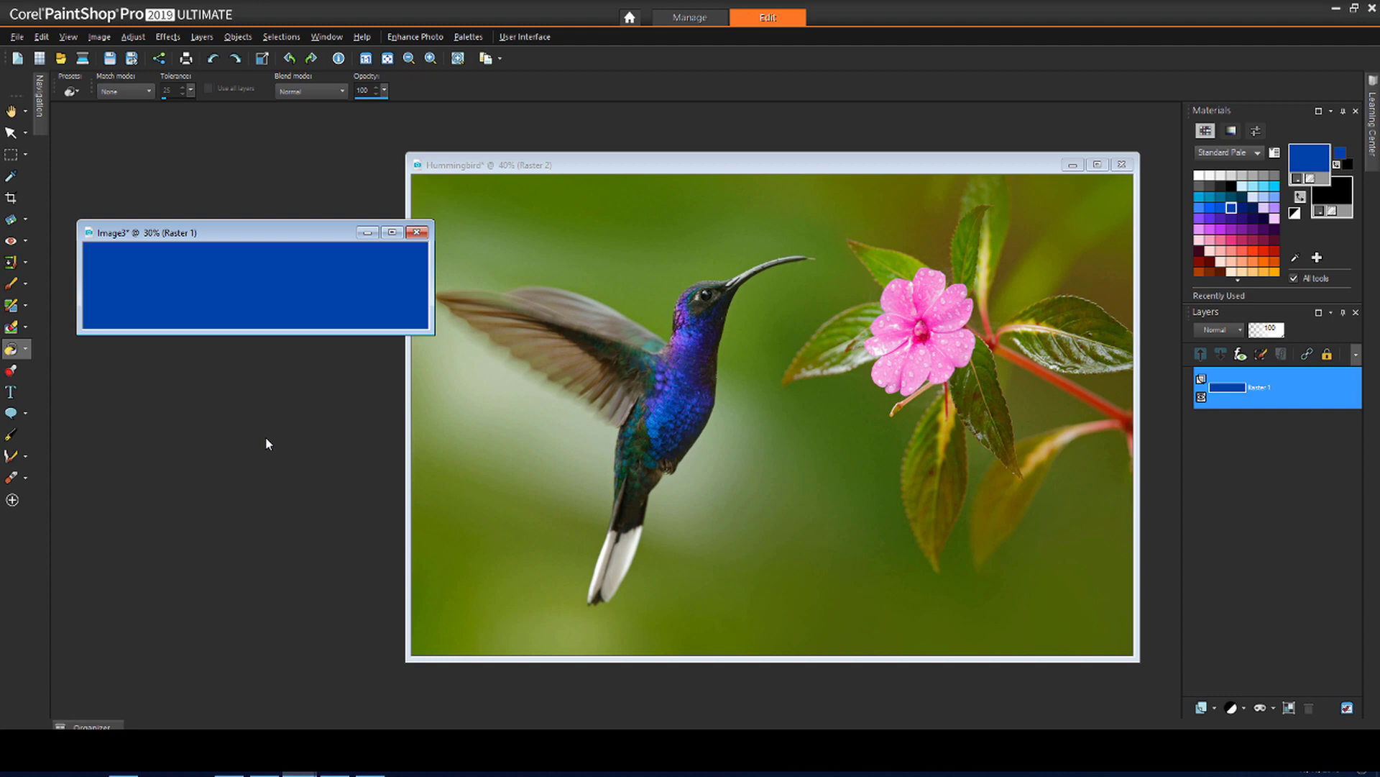
{"action": "left_click", "coordinate": [593, 166]}
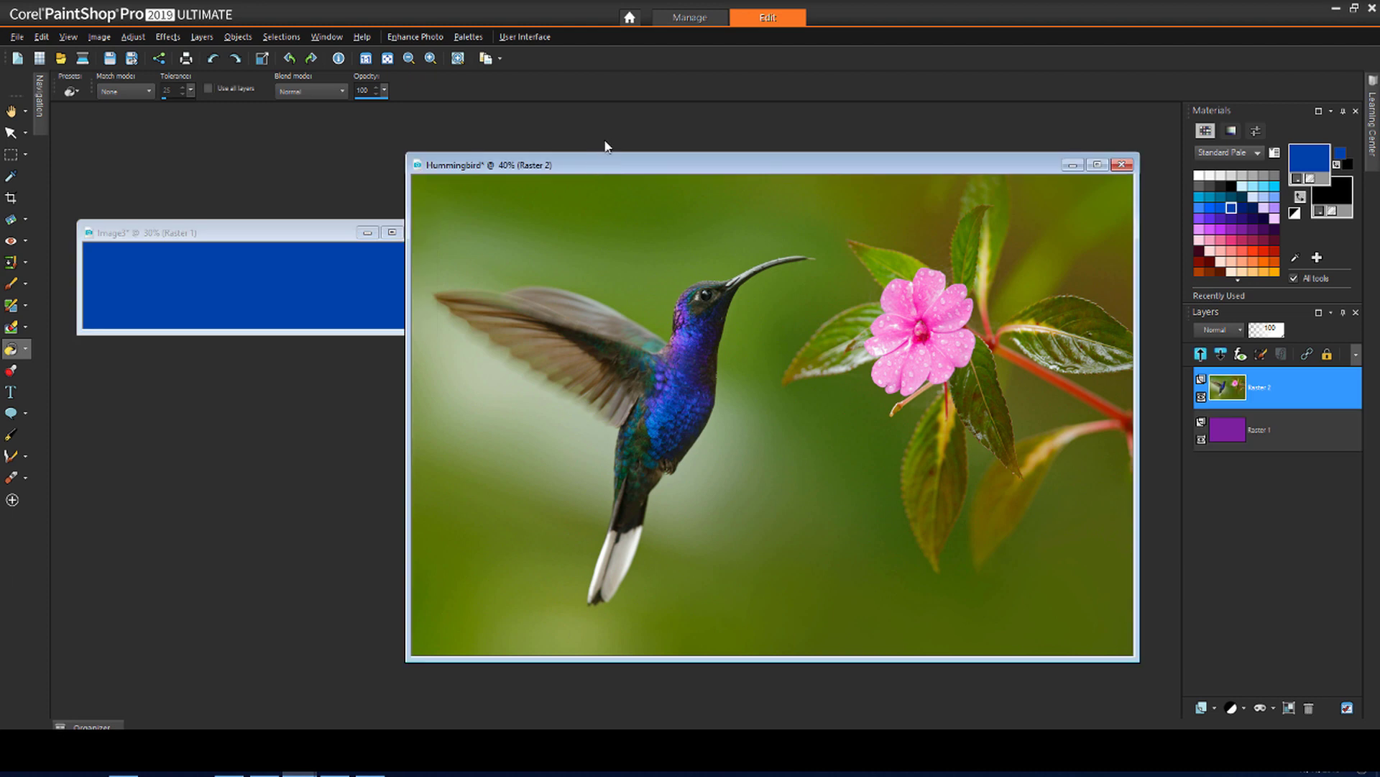
Step: Paste the blue rectangle as Raster 3, move it lower right, and open Load Mask From Disk
{"action": "key", "text": "ctrl+l"}
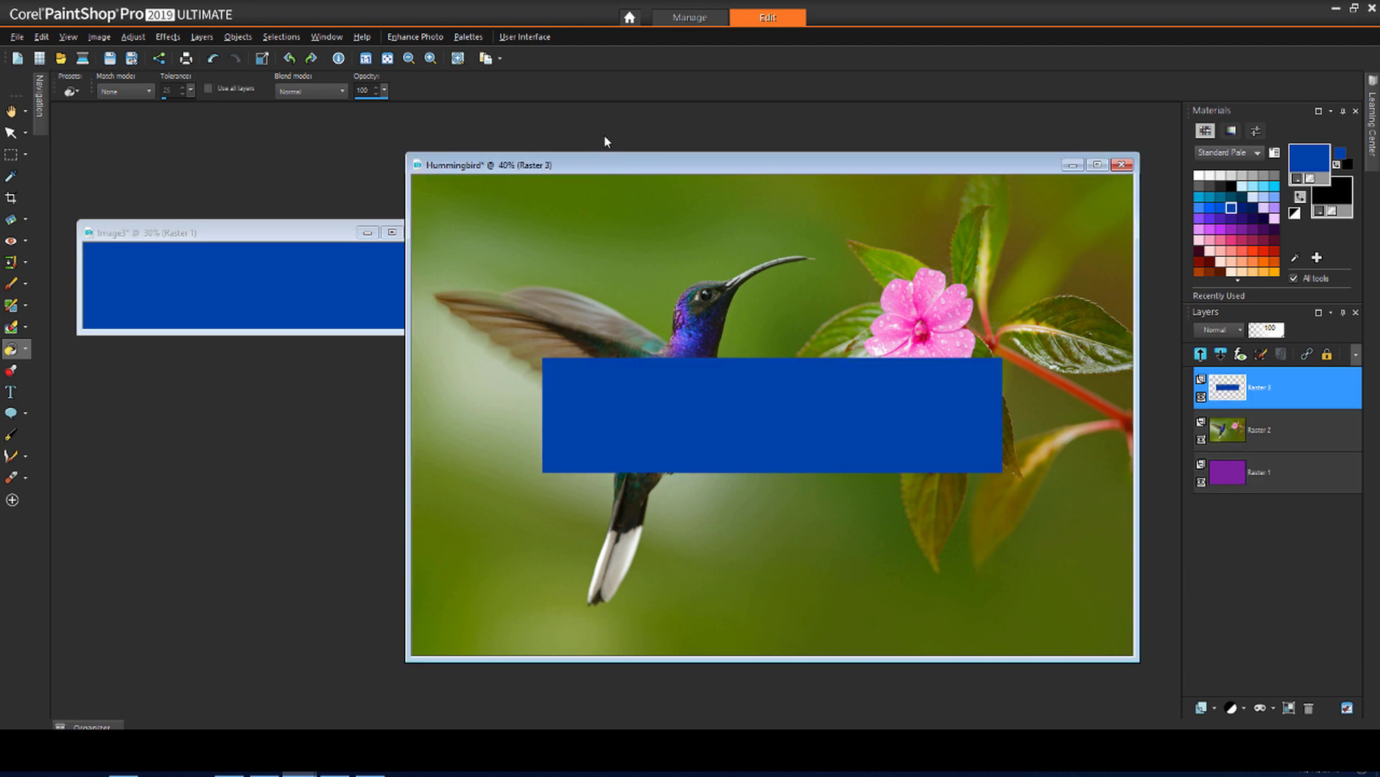
{"action": "left_click", "coordinate": [11, 132]}
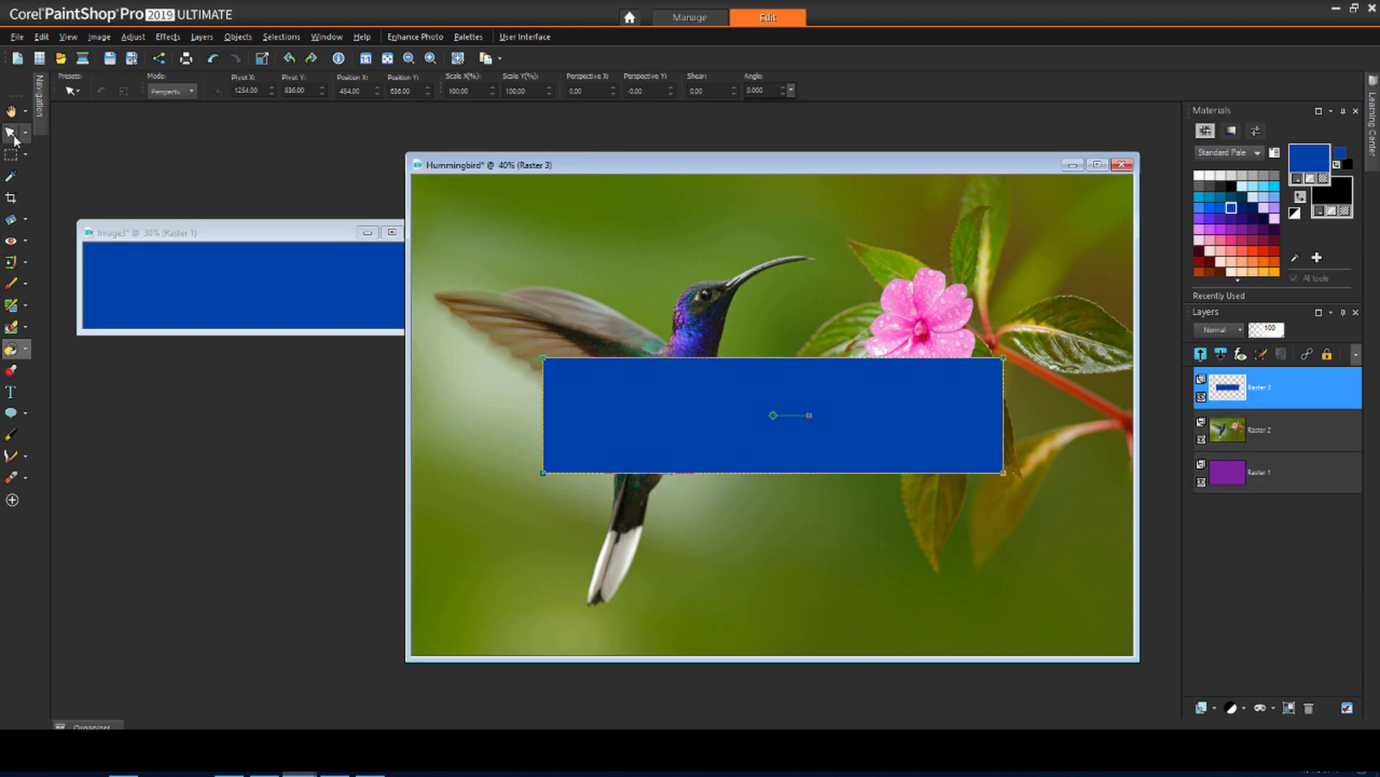
{"action": "left_click_drag", "start_coordinate": [775, 415], "coordinate": [885, 568]}
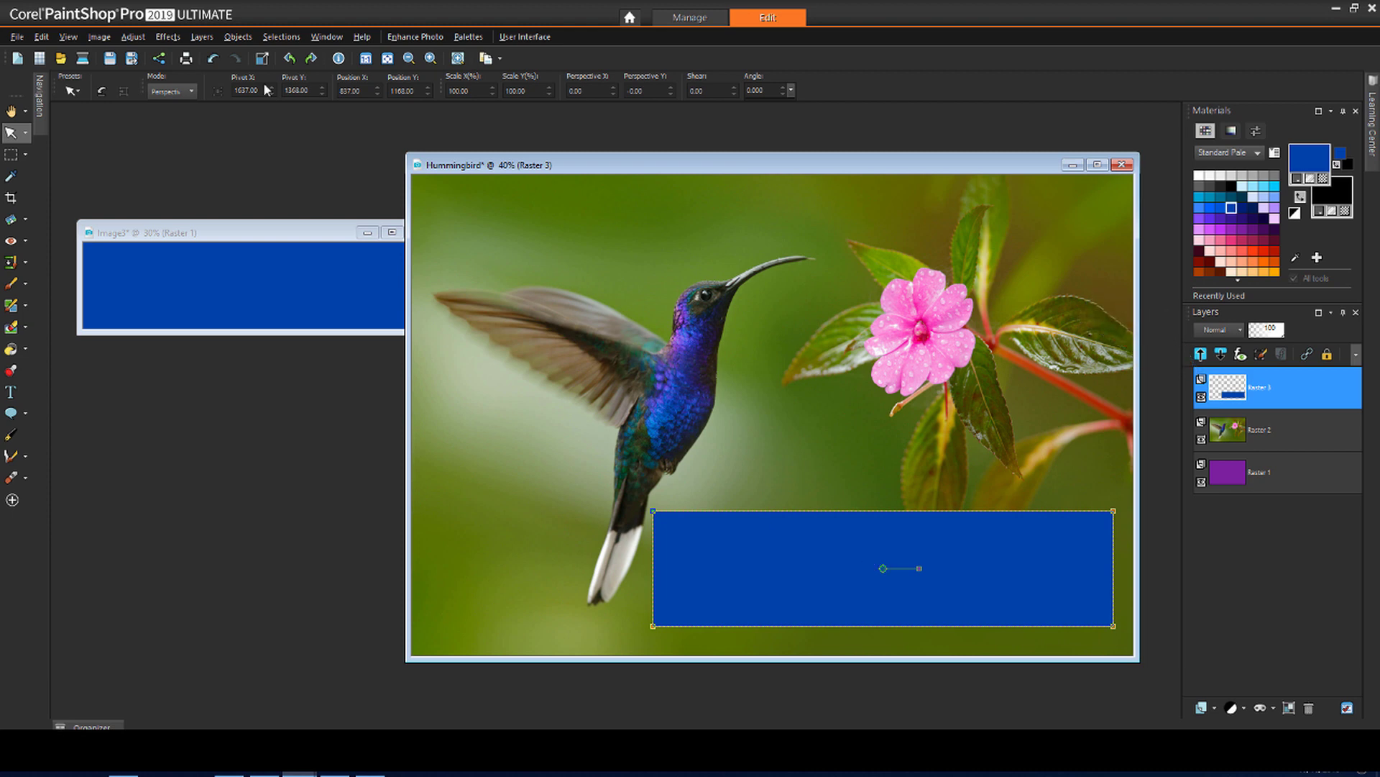
{"action": "left_click", "coordinate": [202, 37]}
{"action": "left_click", "coordinate": [415, 387]}
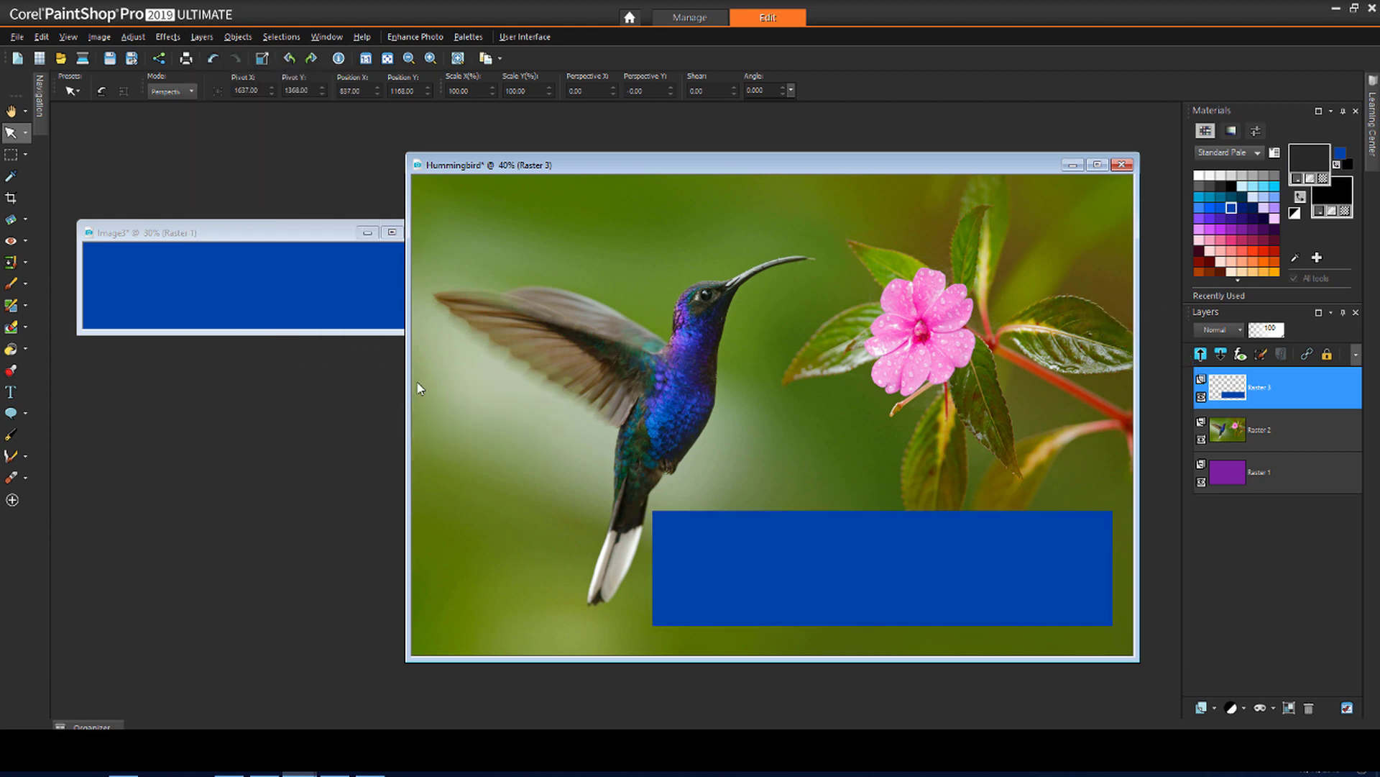
Step: Load the Edge burst mask onto the blue rectangle with Orientation Fit to layer
{"action": "left_click", "coordinate": [584, 313]}
{"action": "left_click", "coordinate": [610, 404]}
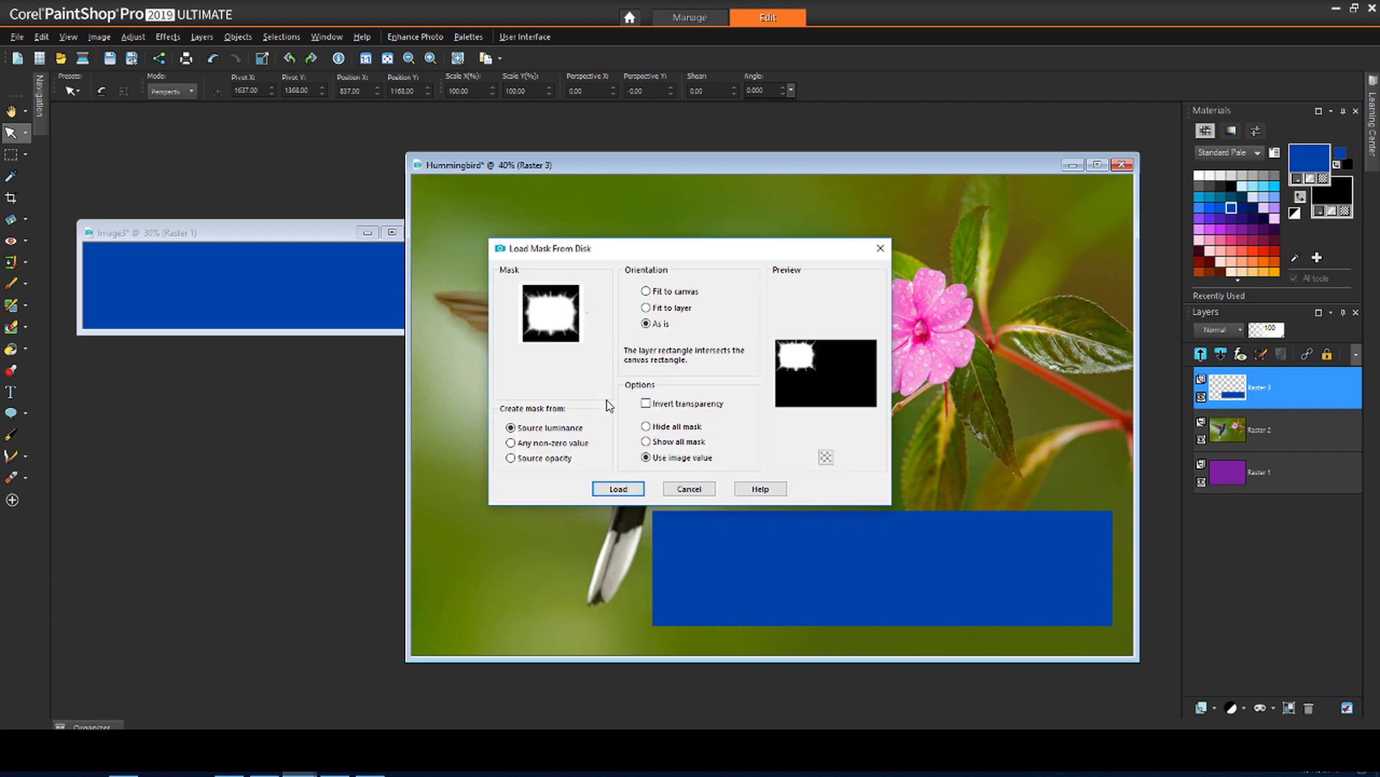
{"action": "left_click", "coordinate": [647, 308]}
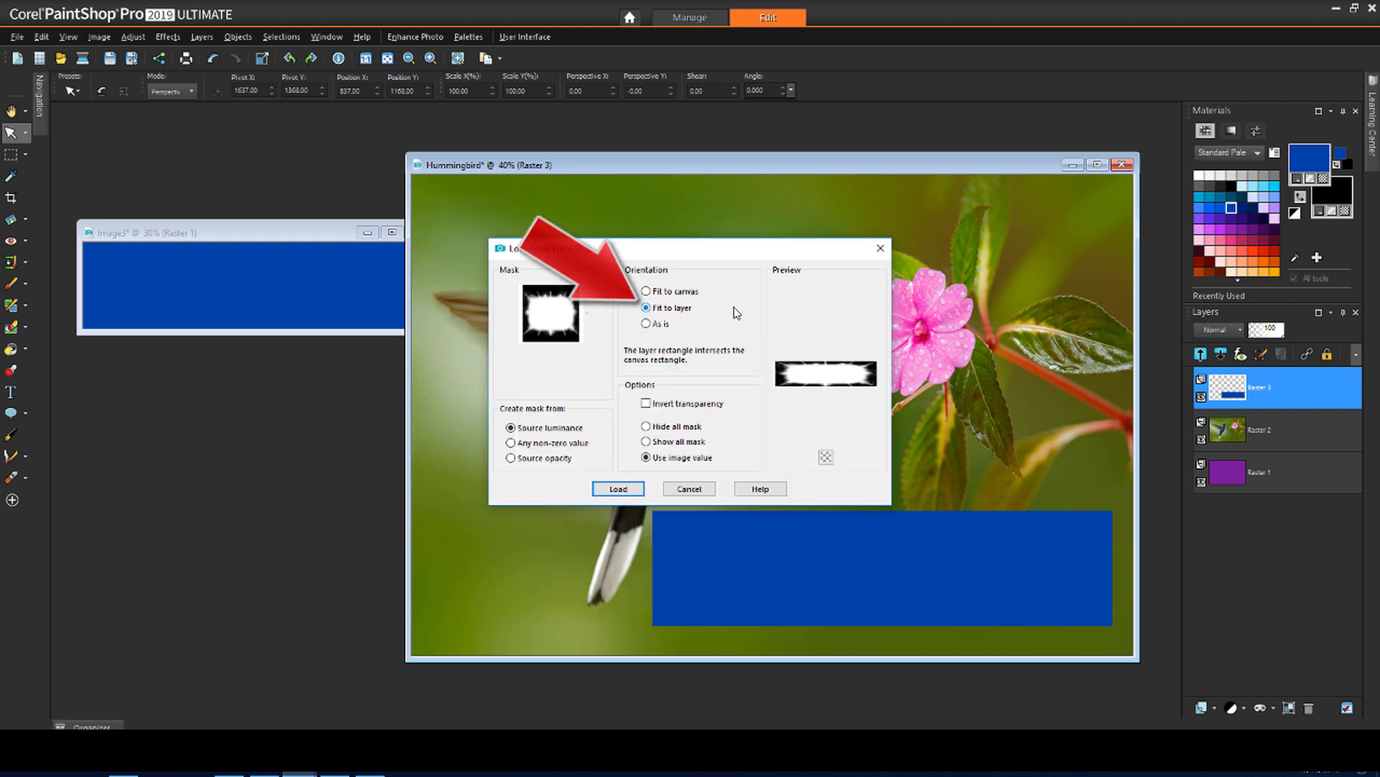
{"action": "left_click", "coordinate": [619, 489]}
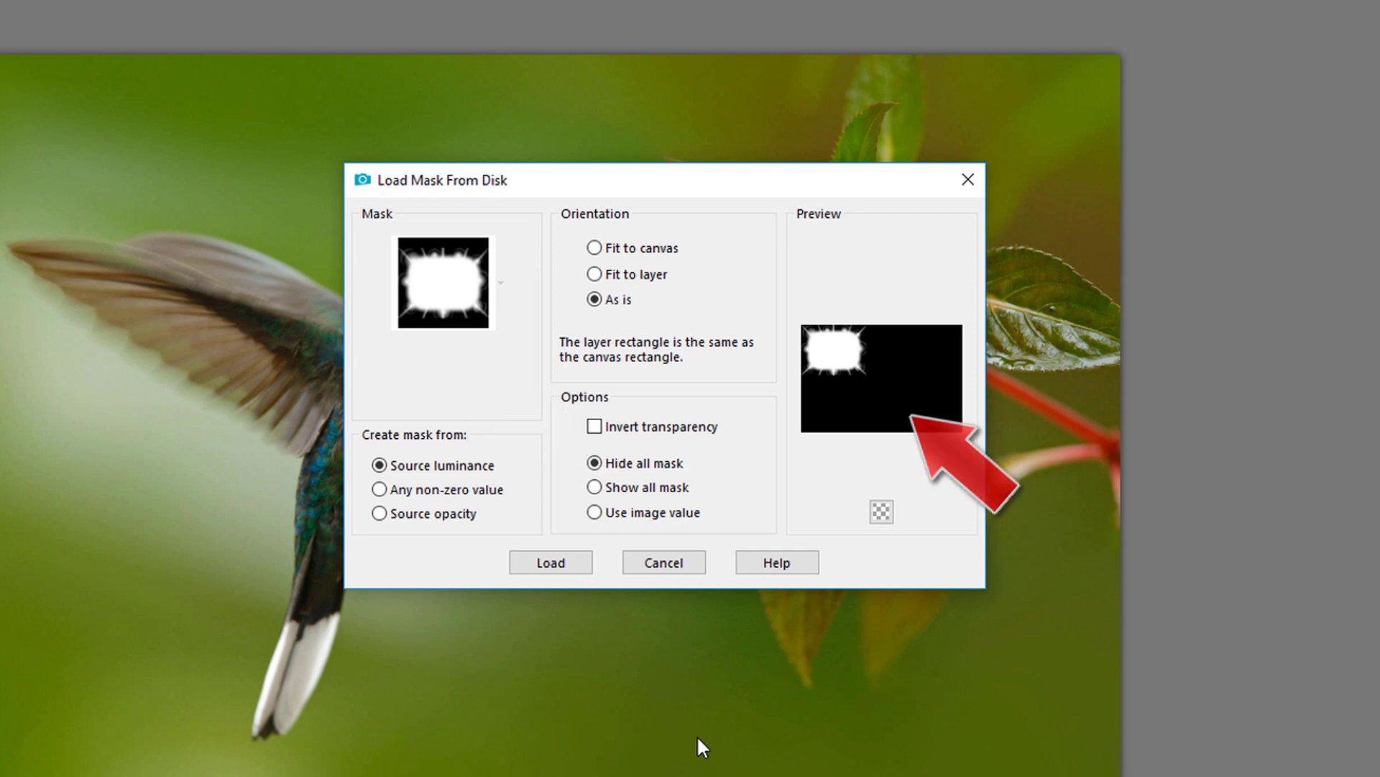
Step: Preview the Show all mask option, then choose Use image value
{"action": "left_click", "coordinate": [612, 488]}
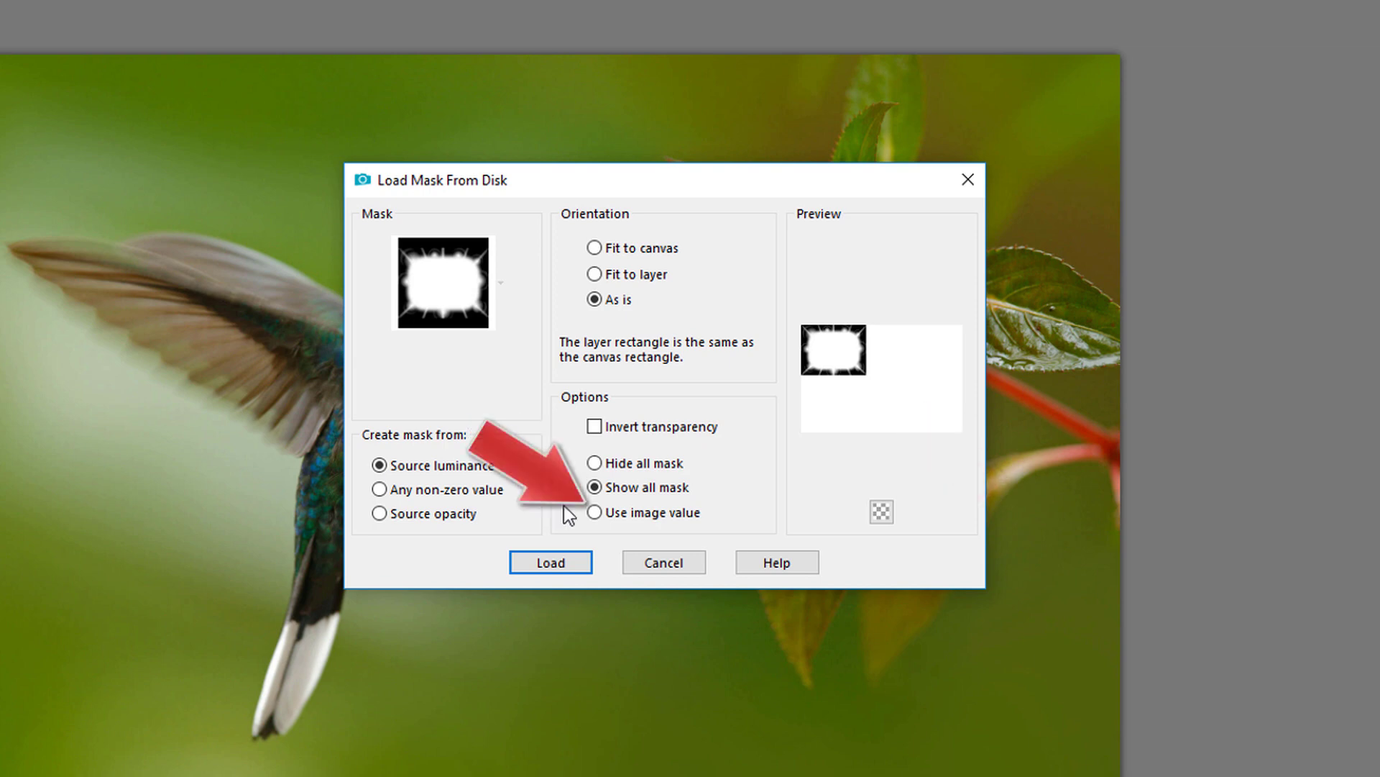
{"action": "left_click", "coordinate": [594, 512]}
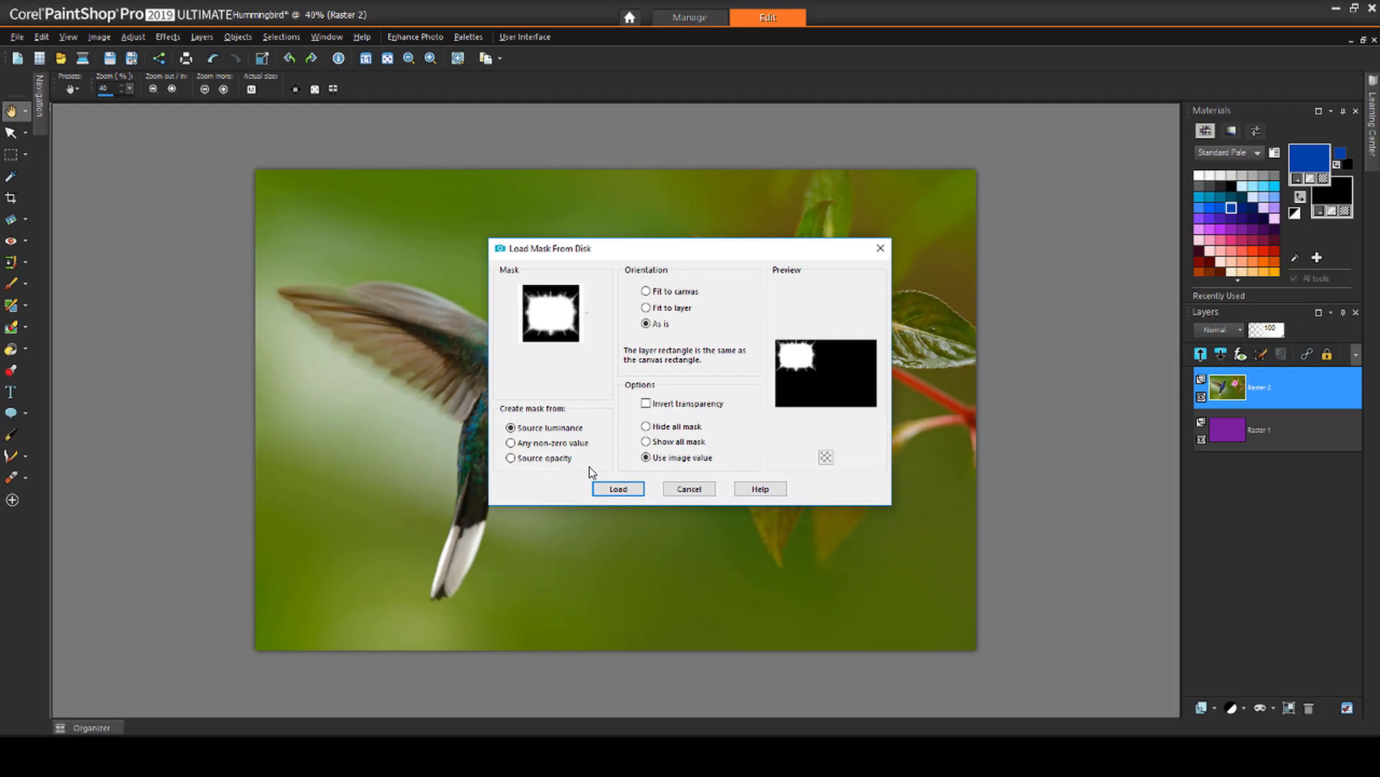
Step: Load the splatter mask with Fit to canvas and Invert transparency checked
{"action": "left_click", "coordinate": [645, 292]}
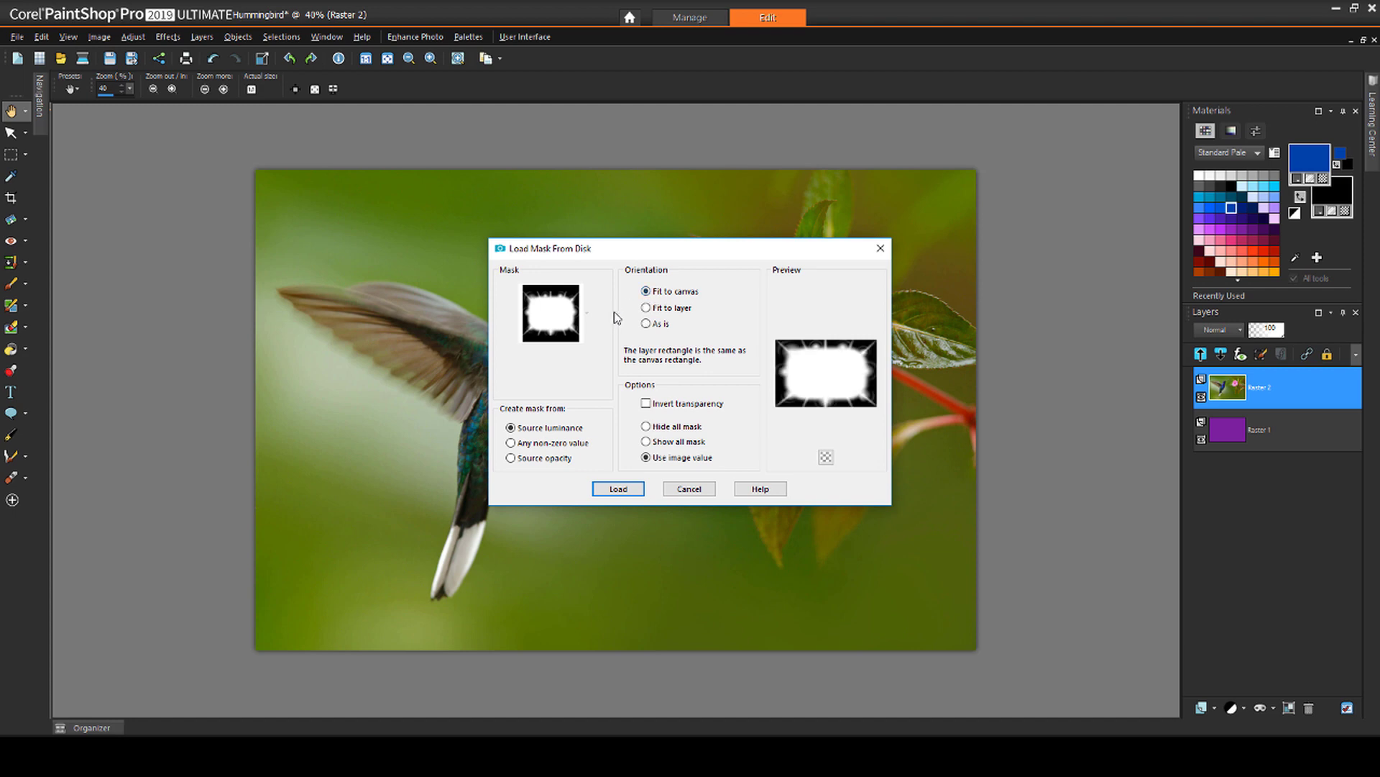
{"action": "left_click", "coordinate": [646, 403]}
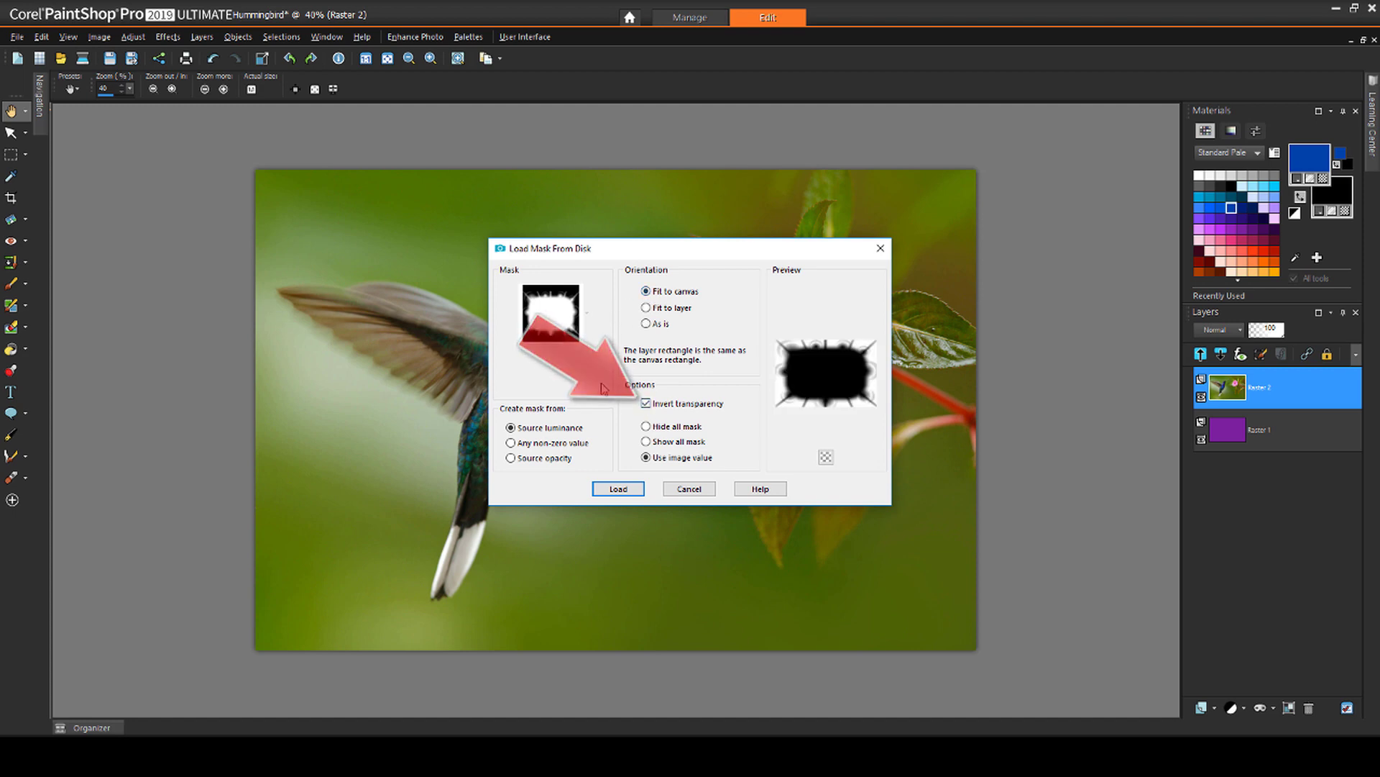
{"action": "left_click", "coordinate": [616, 490]}
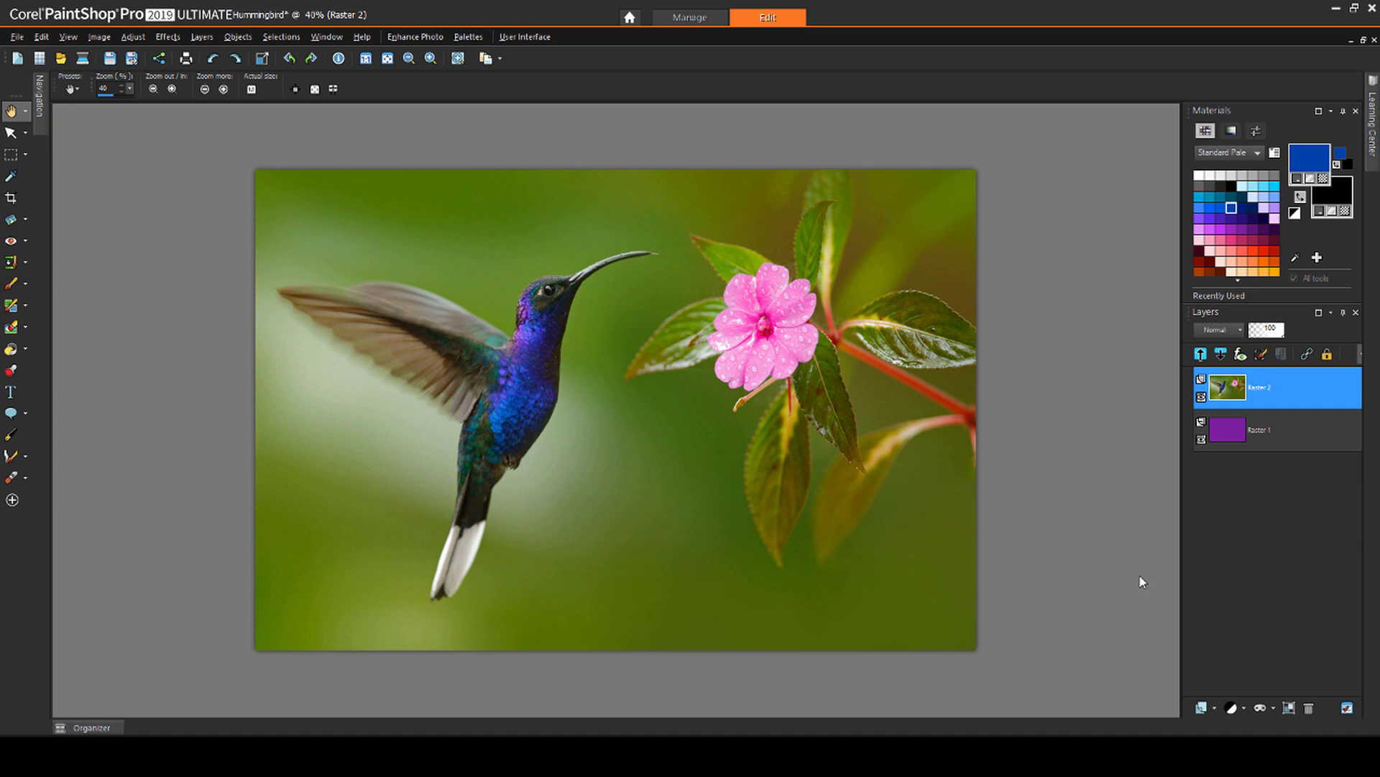
Step: Move purple Raster 1 above the photo and load the Edge burst mask onto it
{"action": "left_click", "coordinate": [1274, 427]}
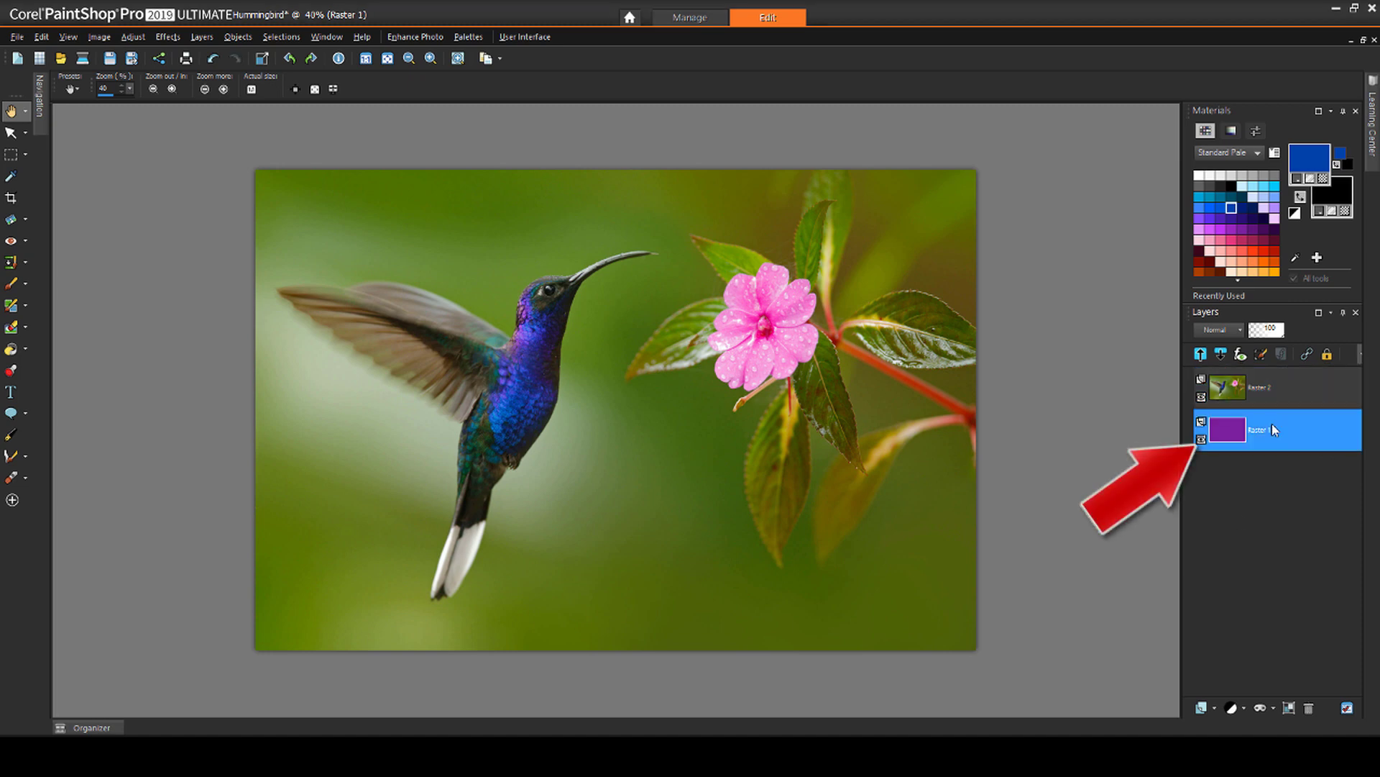
{"action": "left_click_drag", "start_coordinate": [1269, 387], "coordinate": [1269, 383]}
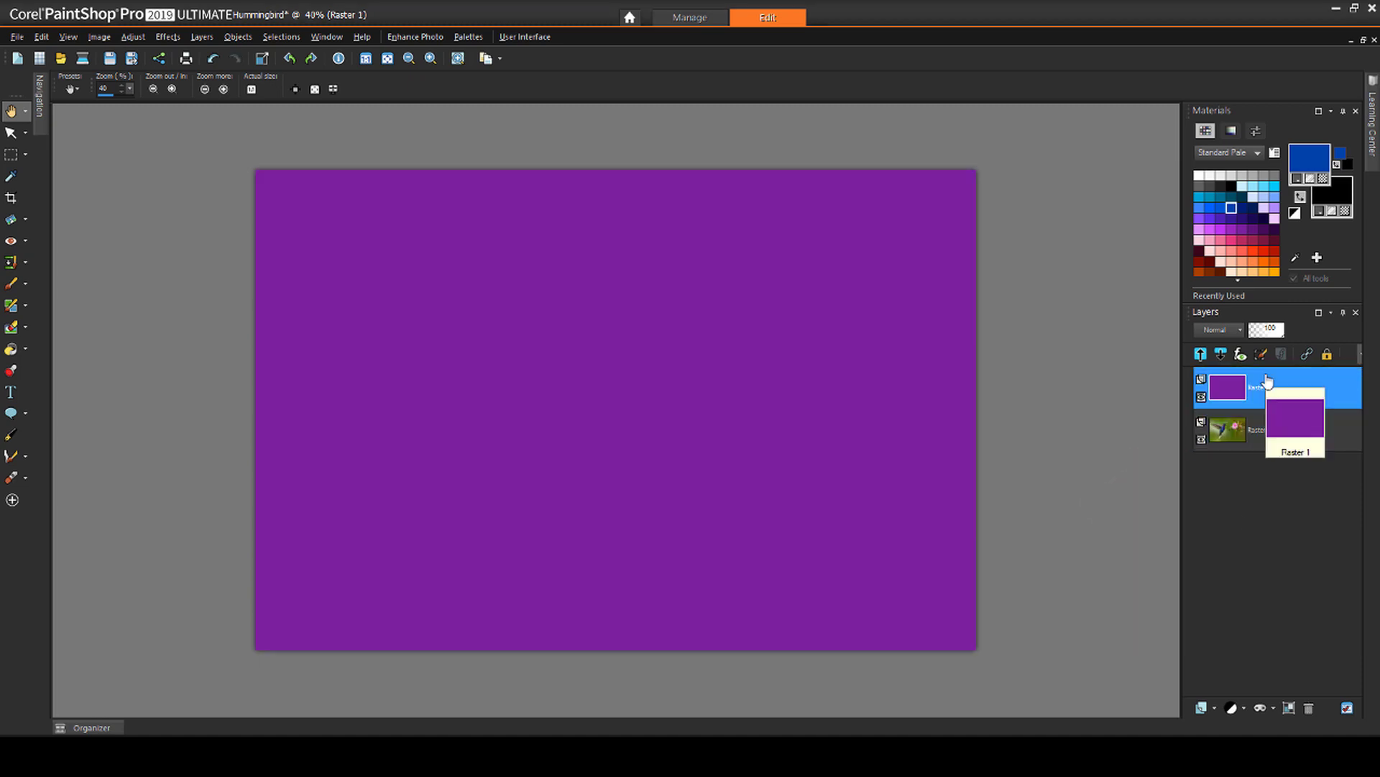
{"action": "left_click", "coordinate": [196, 39]}
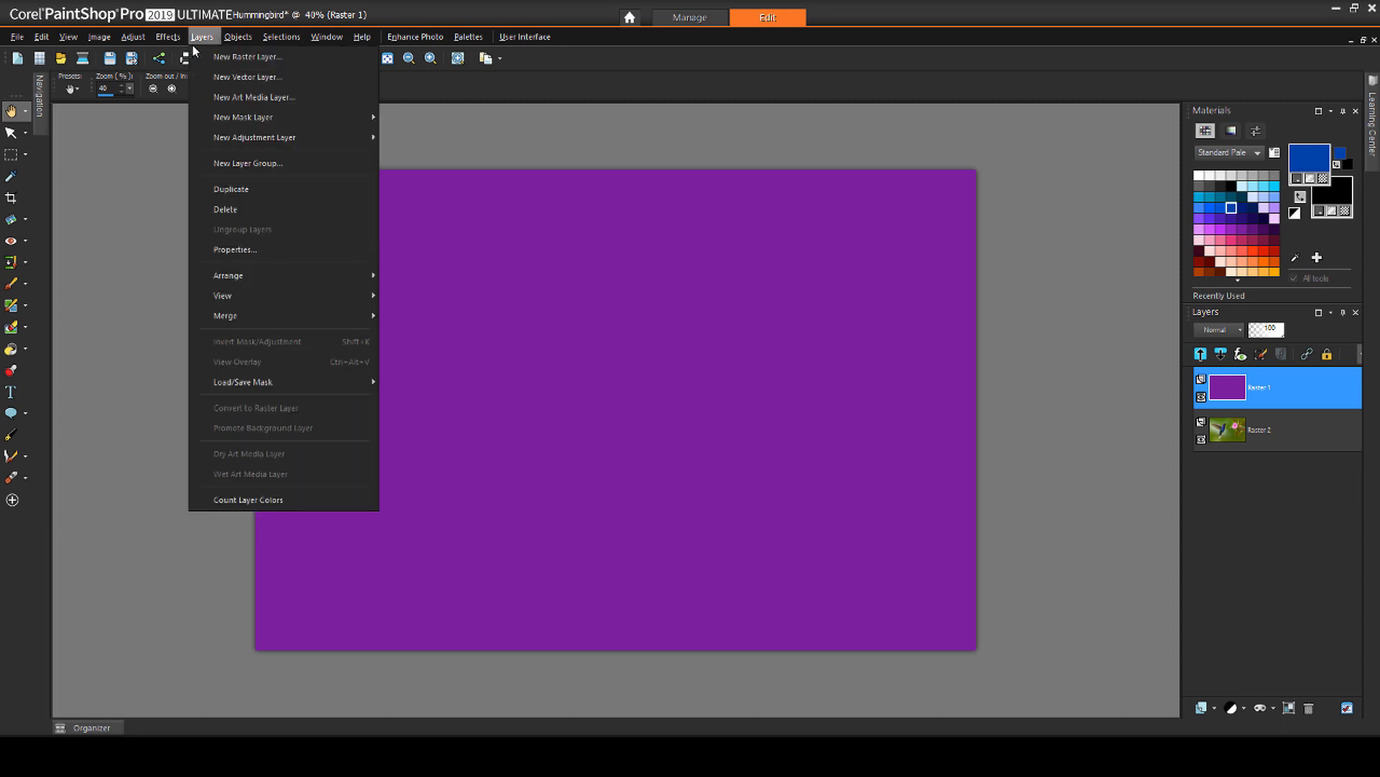
{"action": "left_click", "coordinate": [411, 390]}
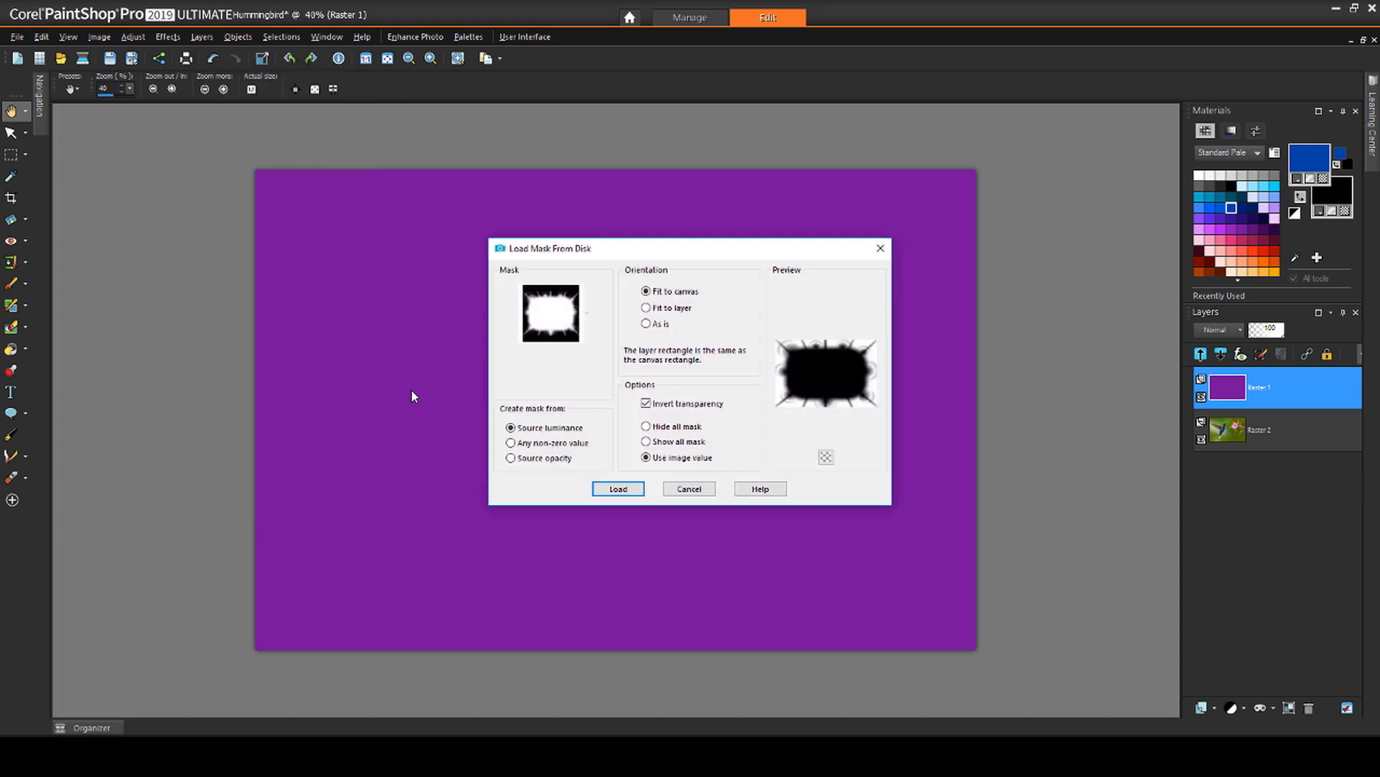
{"action": "left_click", "coordinate": [617, 488]}
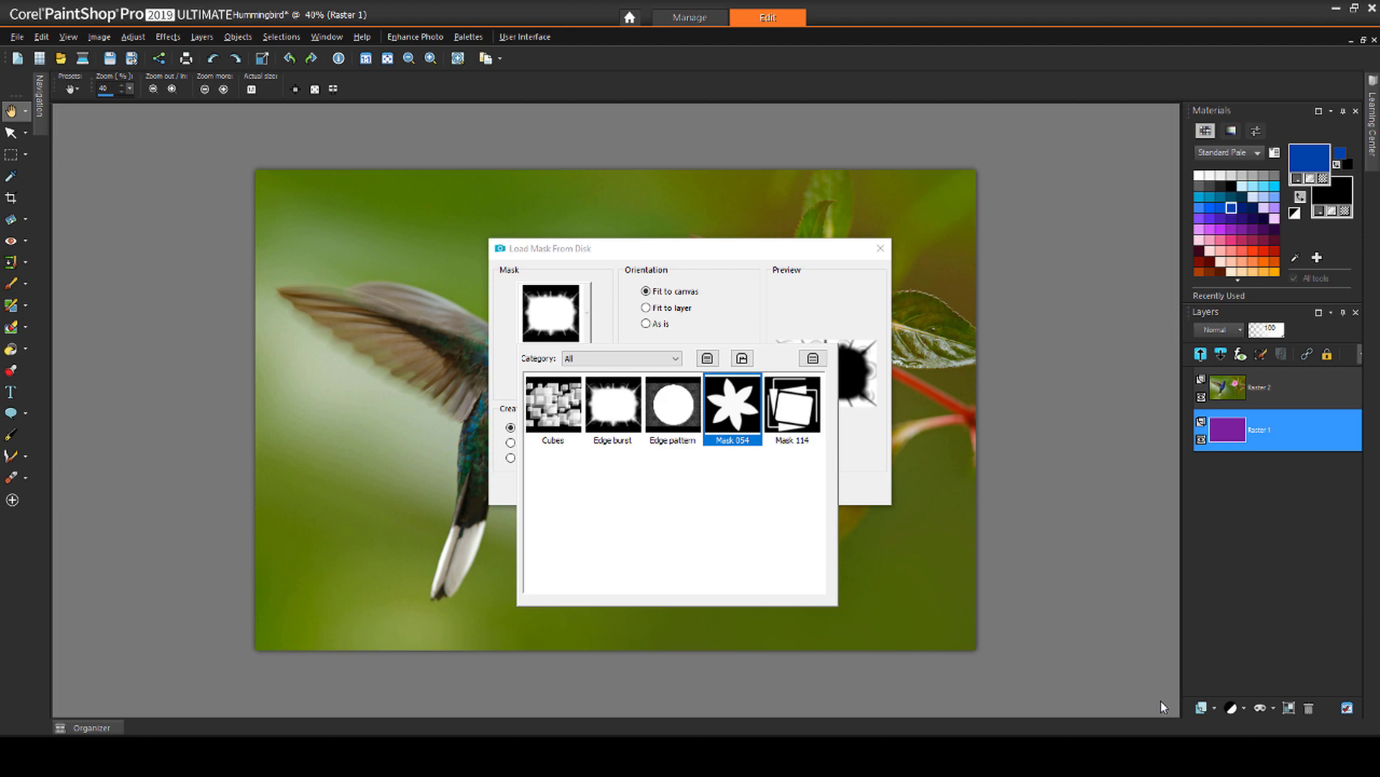
{"action": "left_click", "coordinate": [1062, 622]}
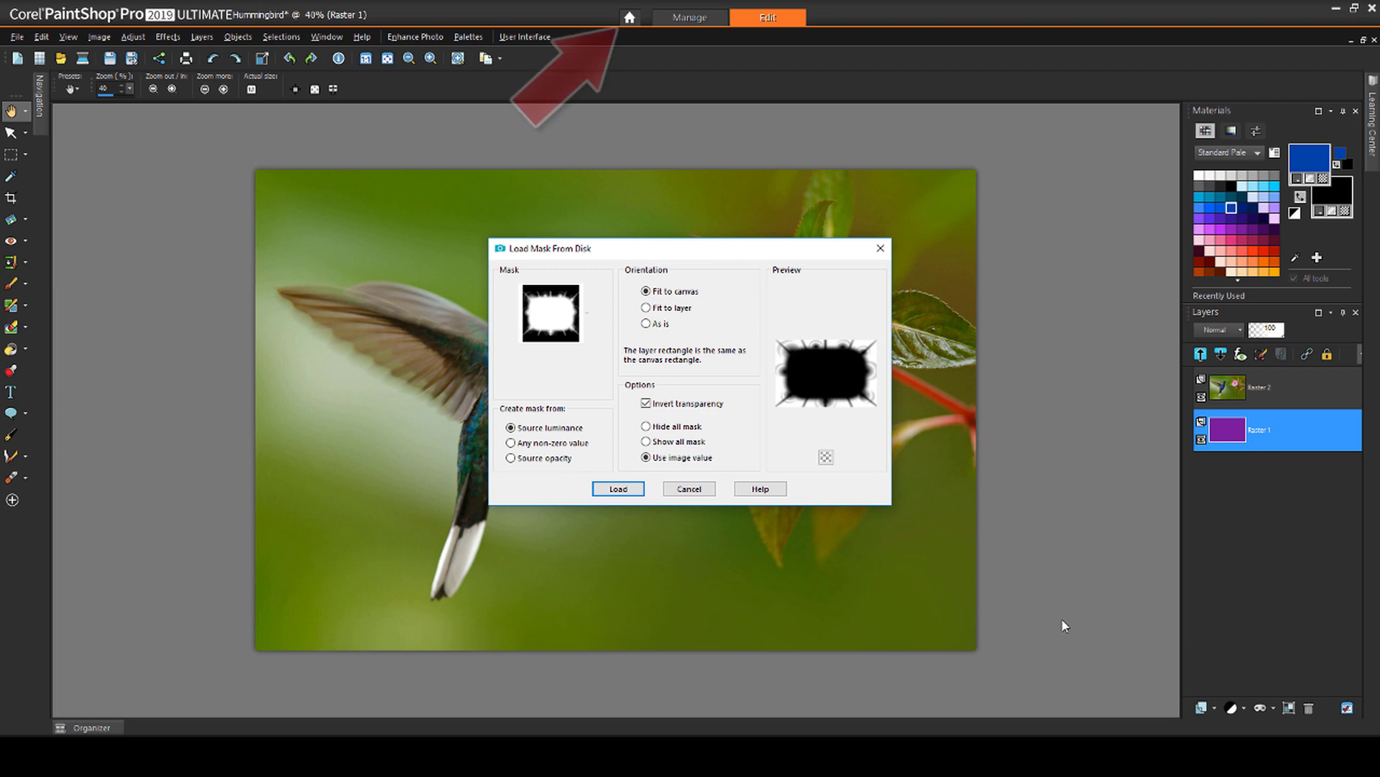
Step: Browse the free Creative Content downloads on the Home tab for extra masks
{"action": "left_click", "coordinate": [630, 19]}
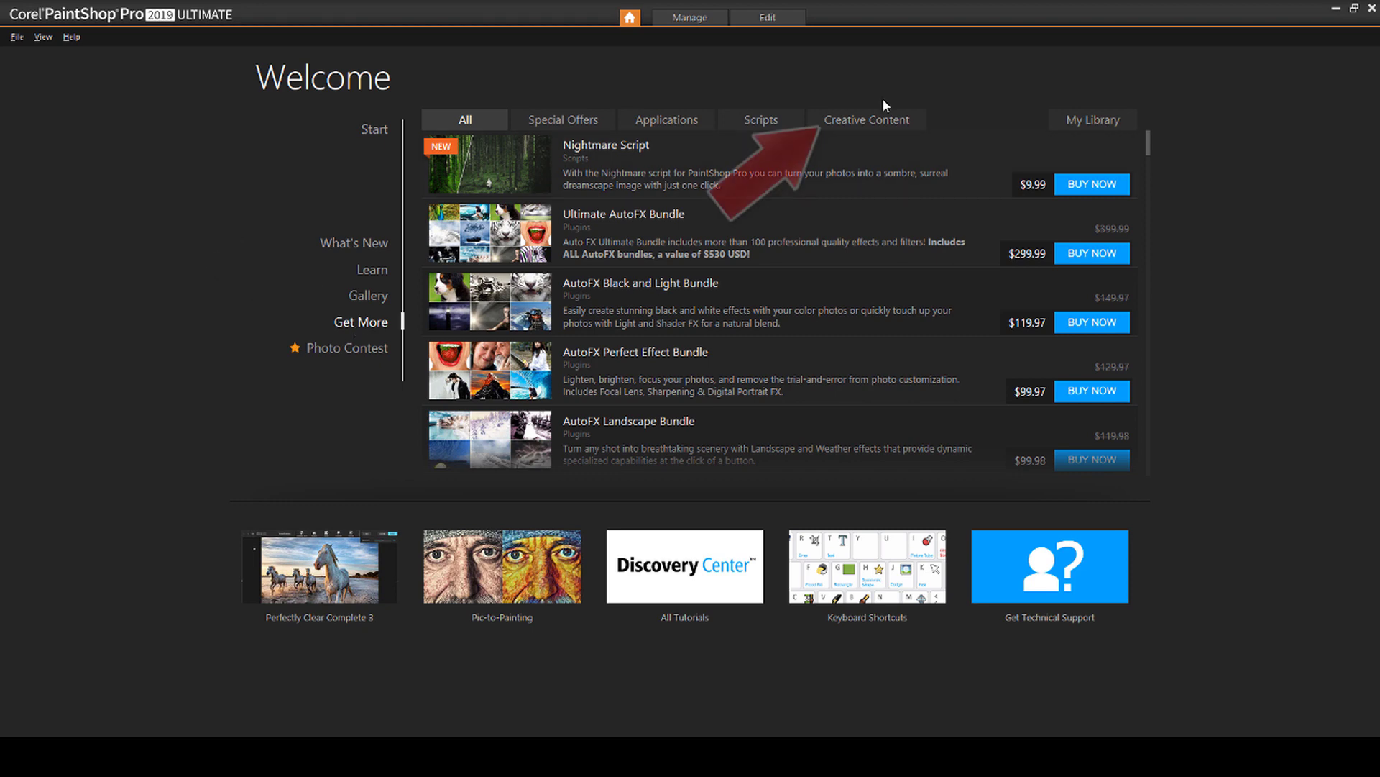
{"action": "left_click", "coordinate": [902, 119]}
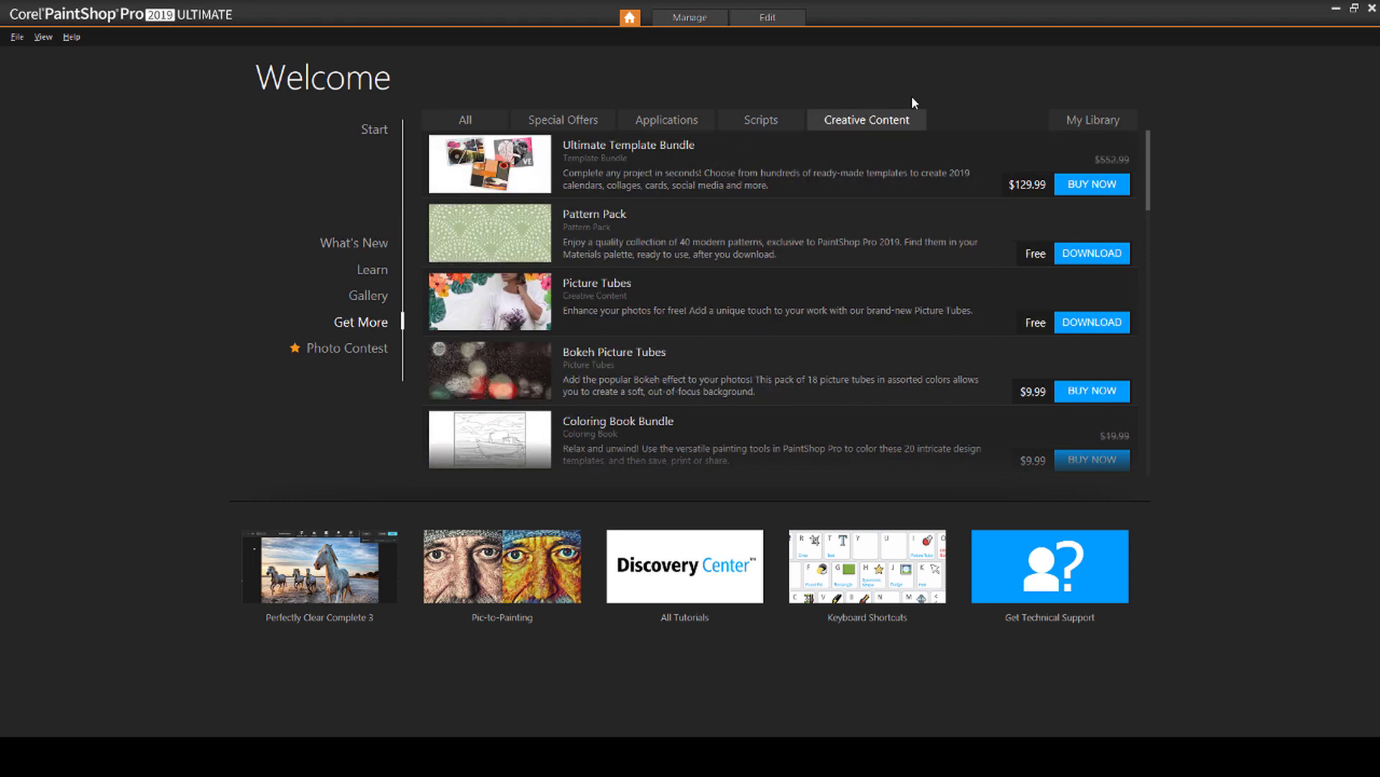
{"action": "left_click_drag", "start_coordinate": [1149, 148], "coordinate": [1147, 368]}
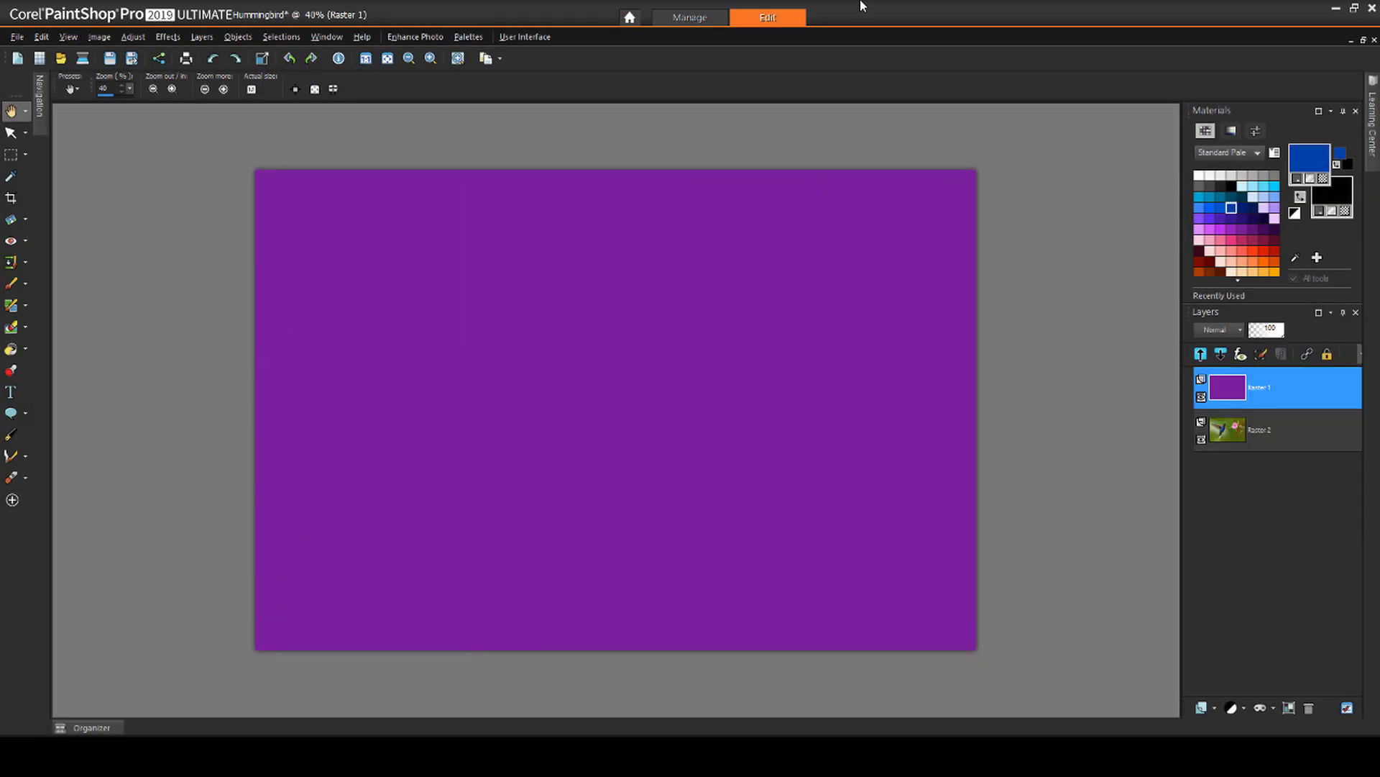
Step: Load the downloaded swirl-pattern mask from disk onto the purple layer
{"action": "left_click", "coordinate": [202, 37]}
{"action": "mouse_move", "coordinate": [244, 382]}
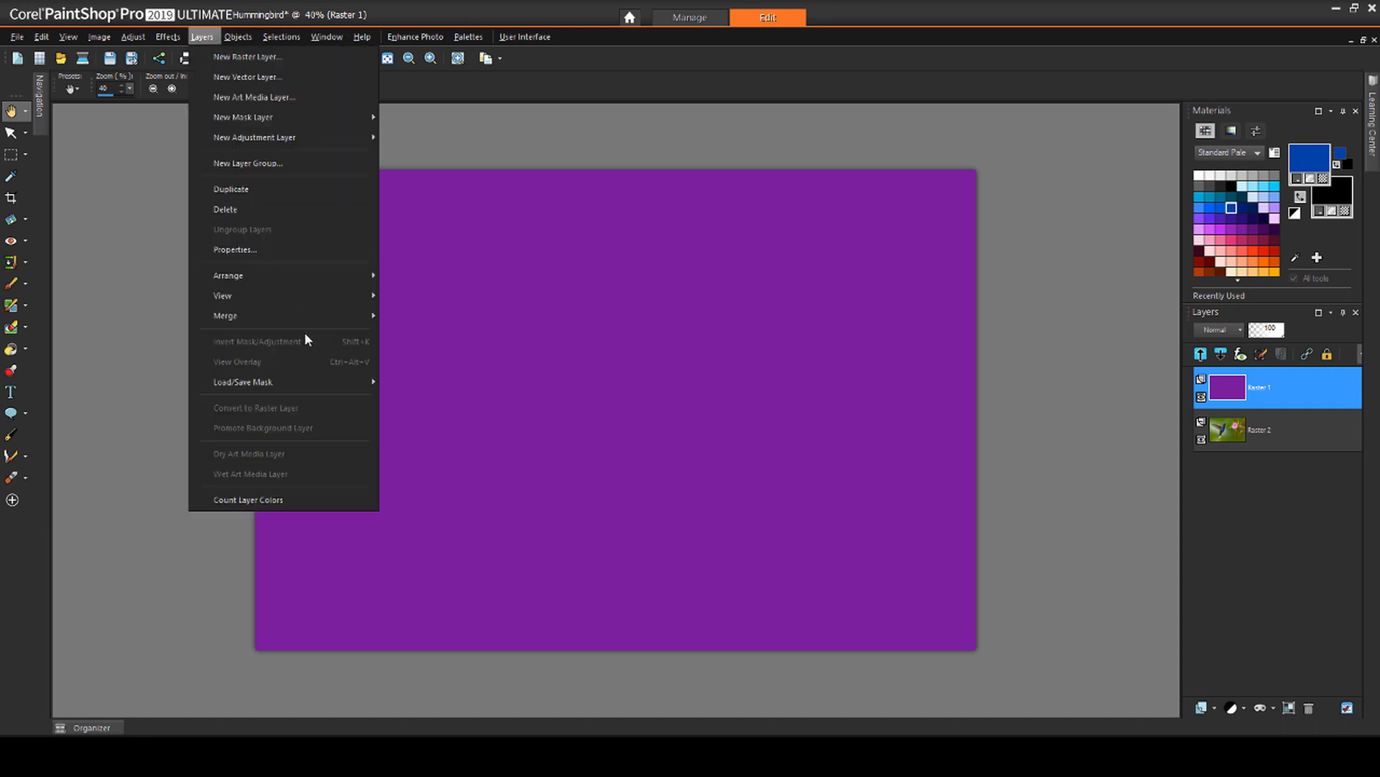
{"action": "left_click", "coordinate": [407, 381]}
{"action": "left_click", "coordinate": [587, 320]}
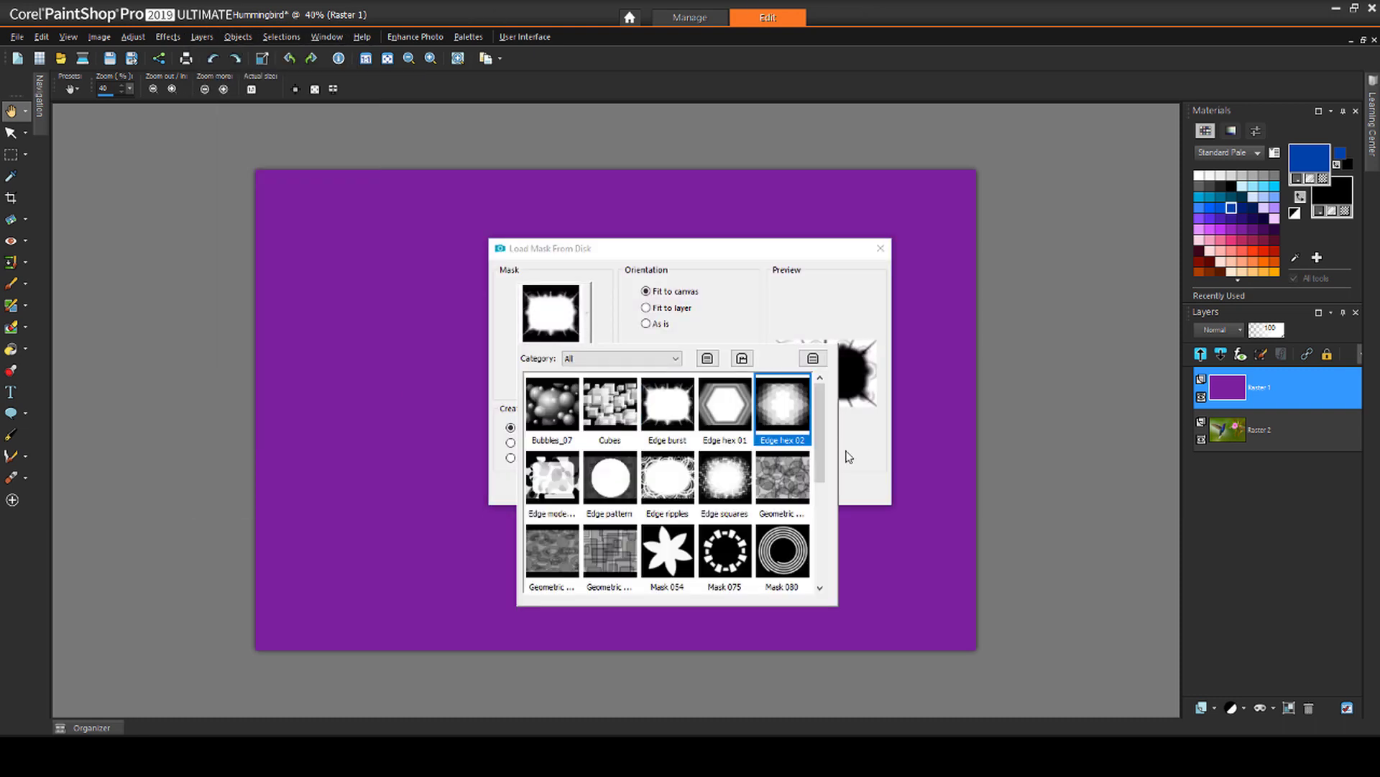
{"action": "left_click_drag", "start_coordinate": [818, 421], "coordinate": [818, 514]}
{"action": "left_click", "coordinate": [609, 478]}
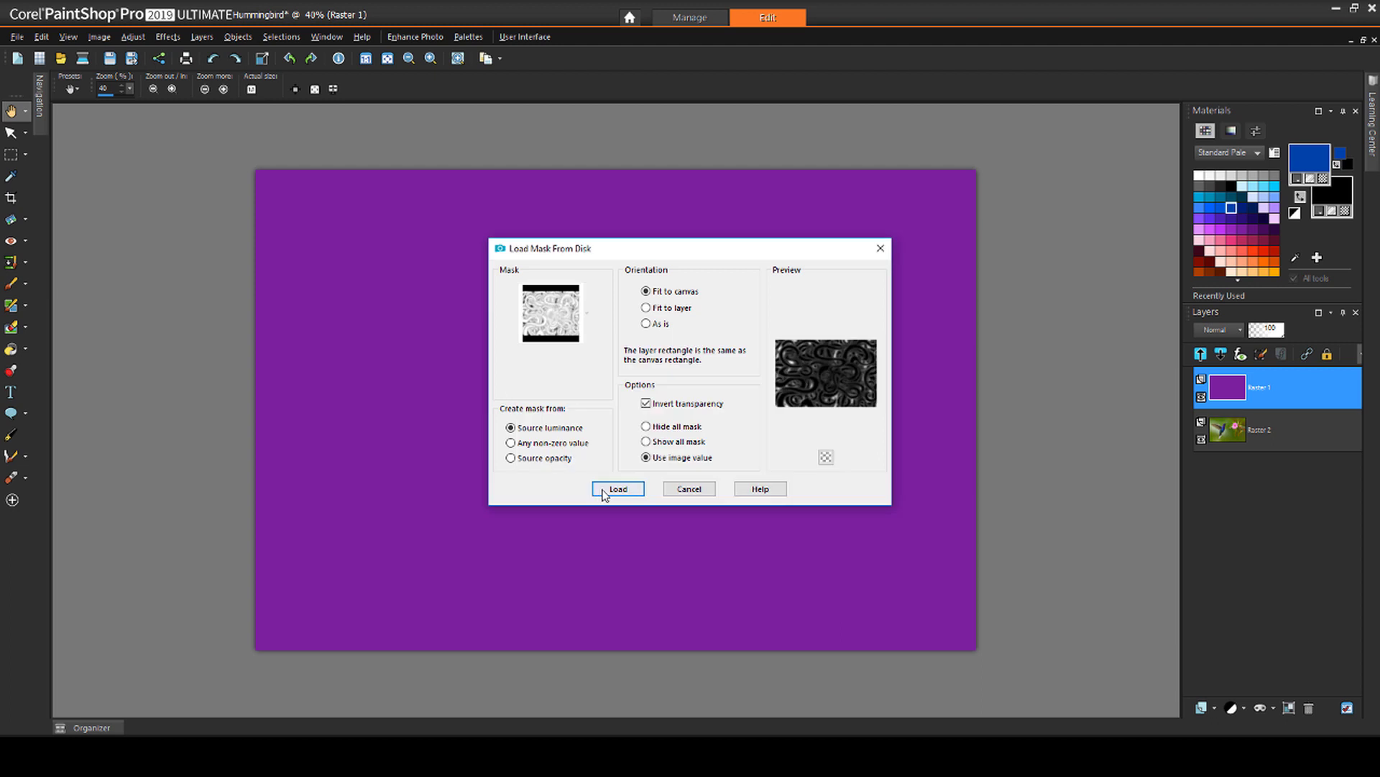
{"action": "left_click", "coordinate": [619, 489]}
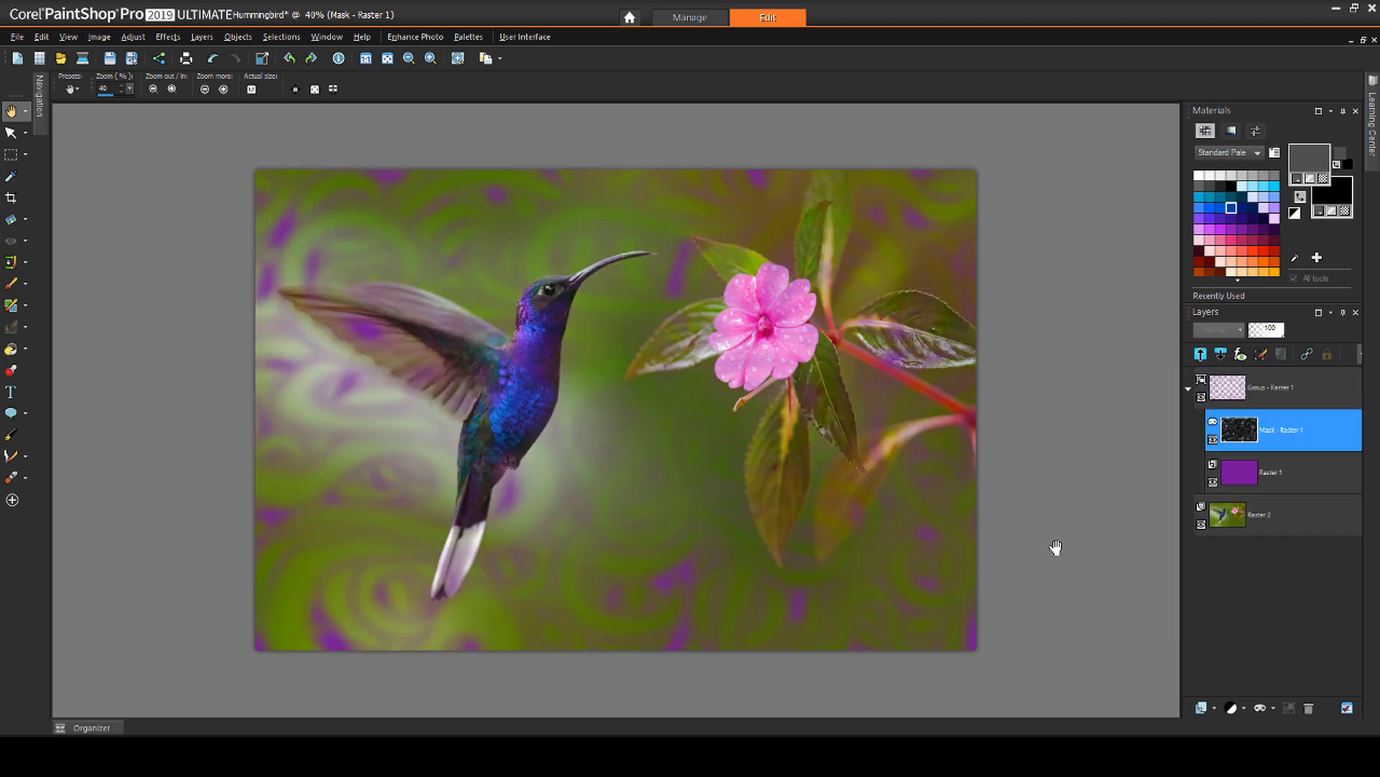